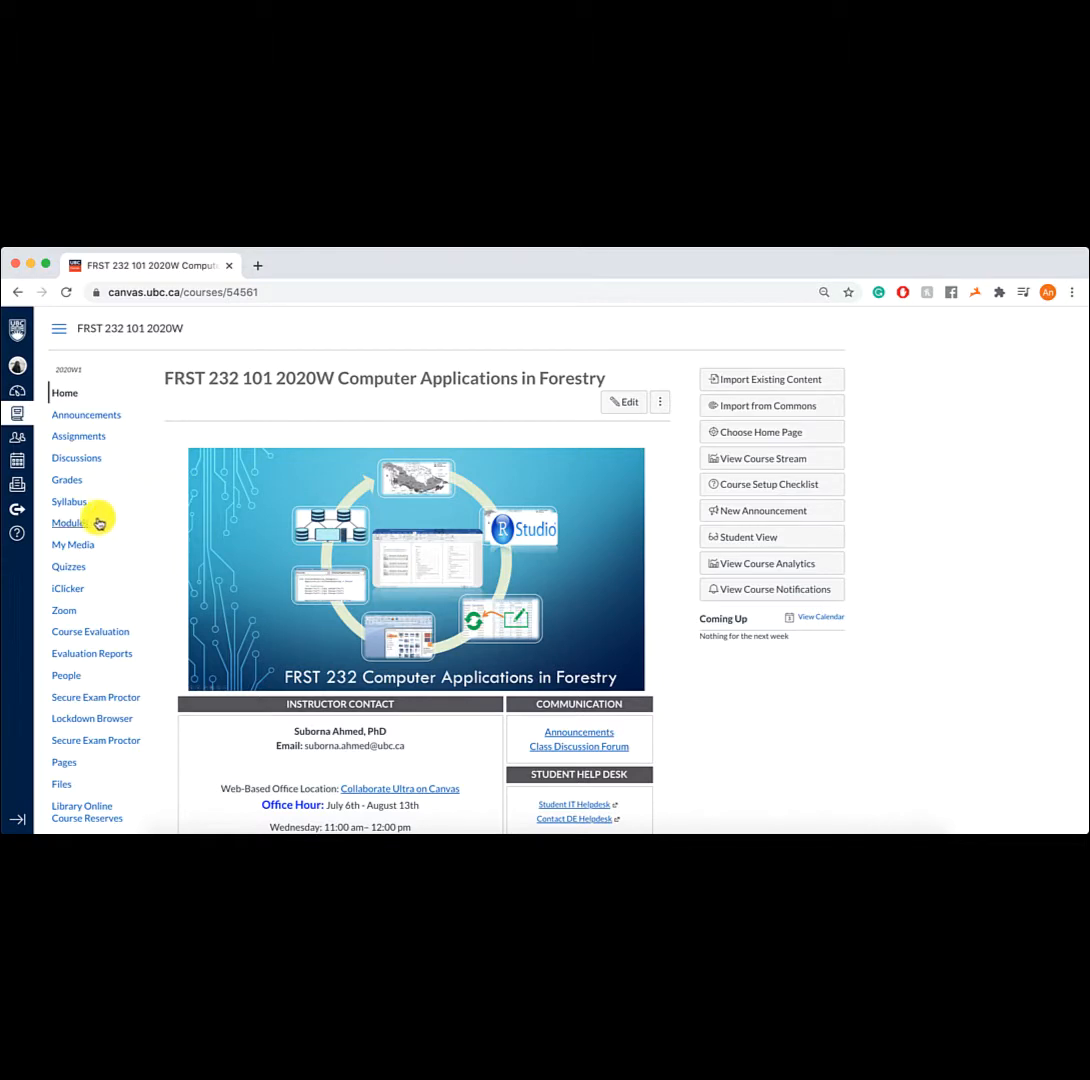
Open the course's Word Processing module and look through its overview of Word's interface
left_click(90, 522)
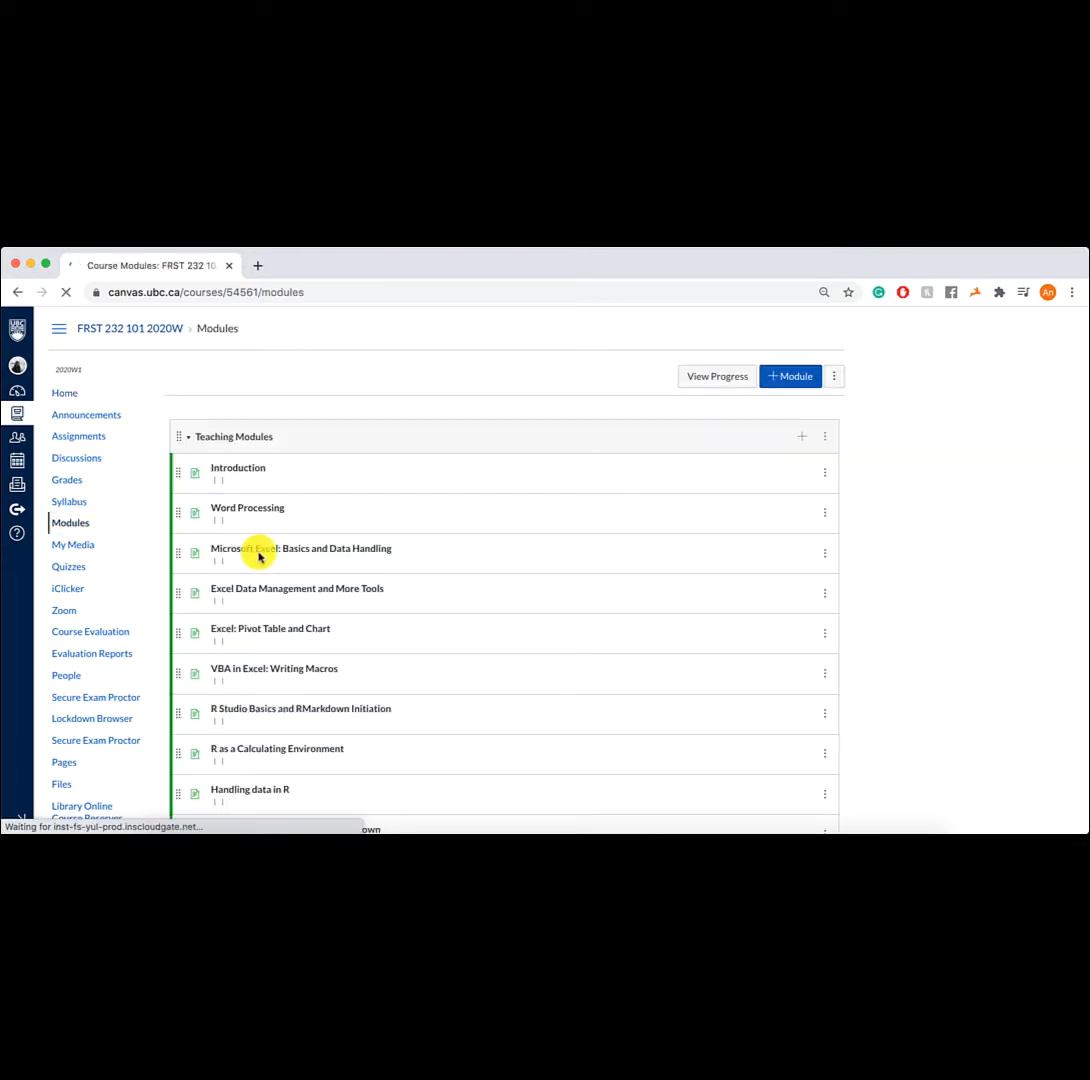
left_click(259, 510)
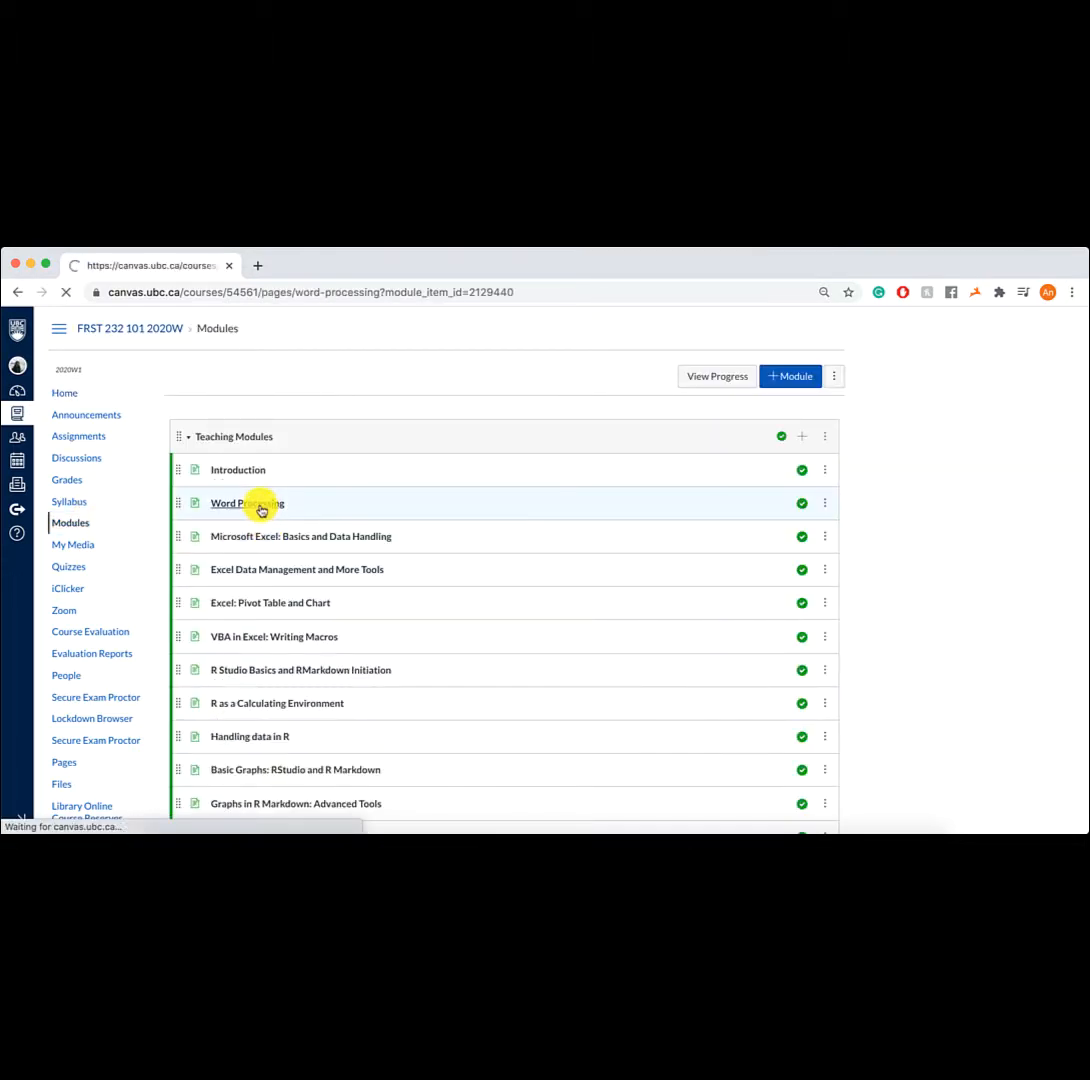
scroll(254, 560, "down", 15)
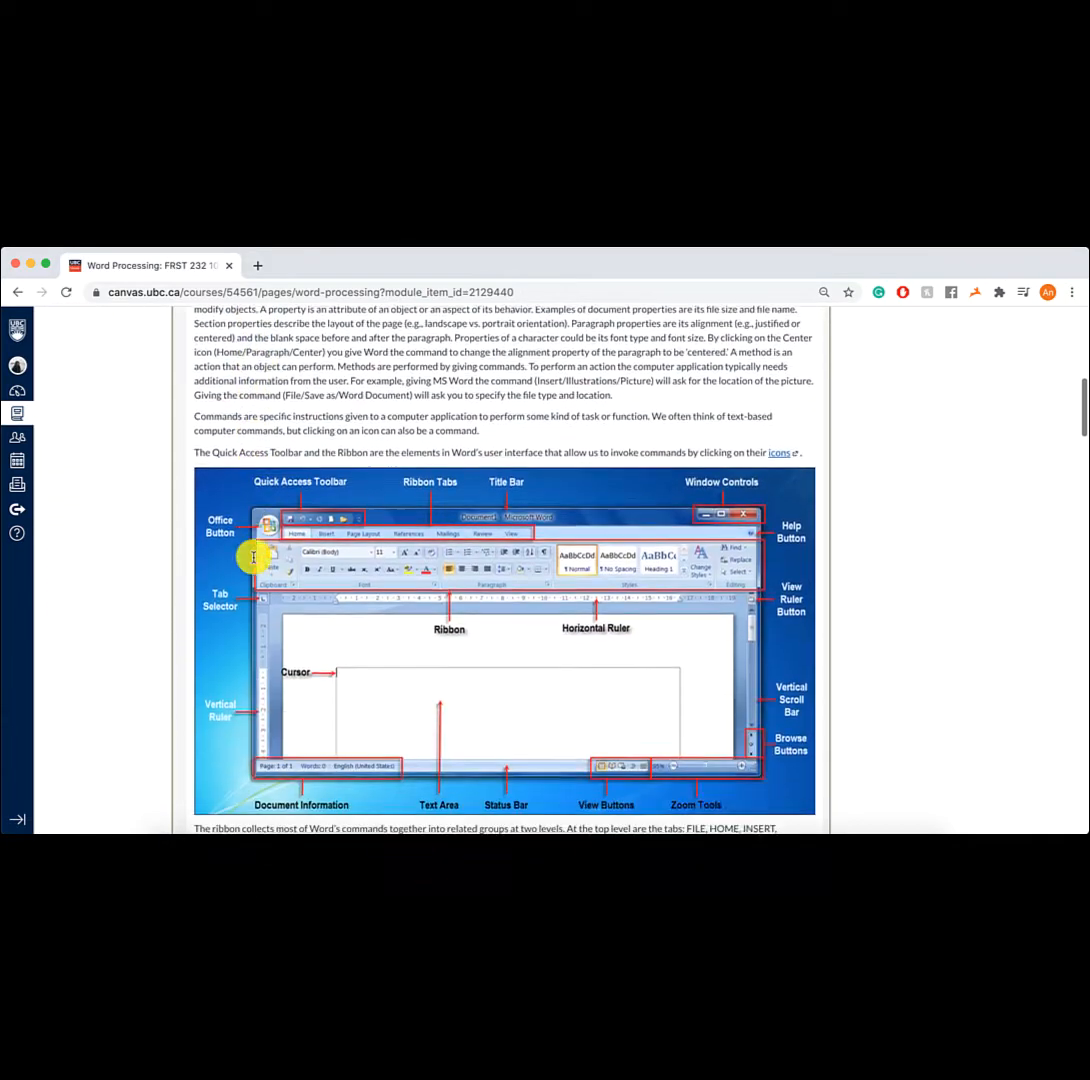
scroll(254, 560, "down", 5)
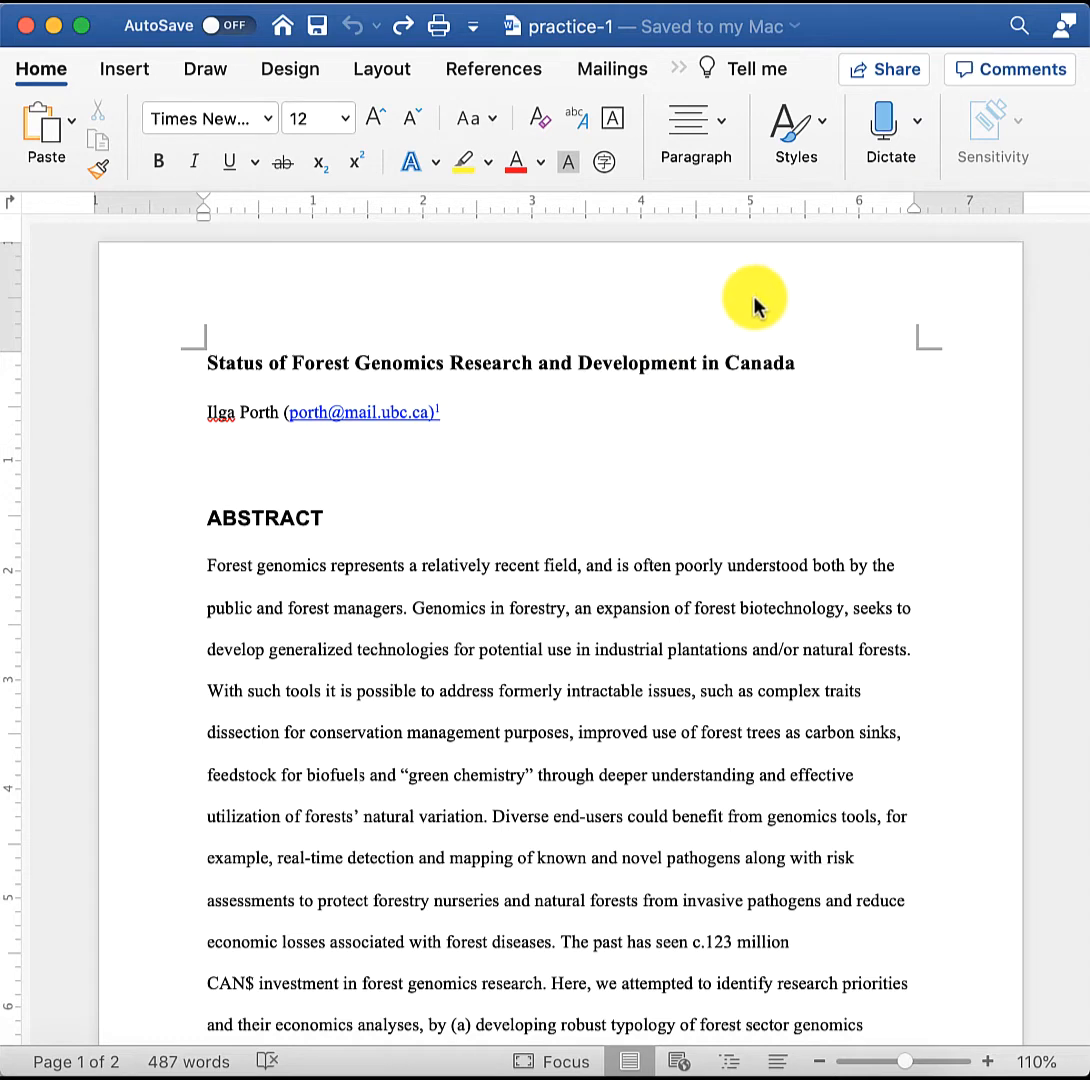
Switch to Word, view the available styles and look through the pages of the practice-1 document
left_click(805, 118)
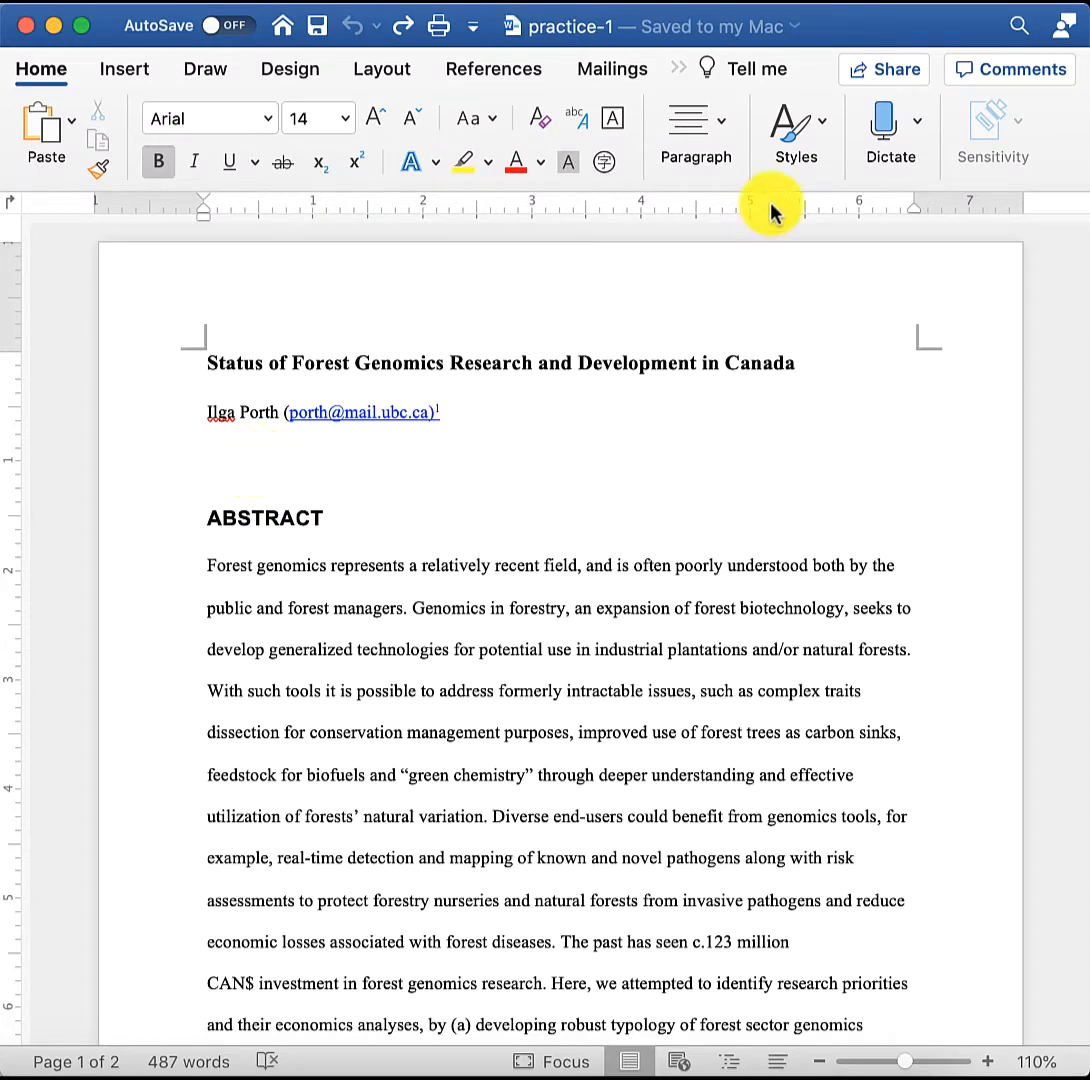
left_click(792, 122)
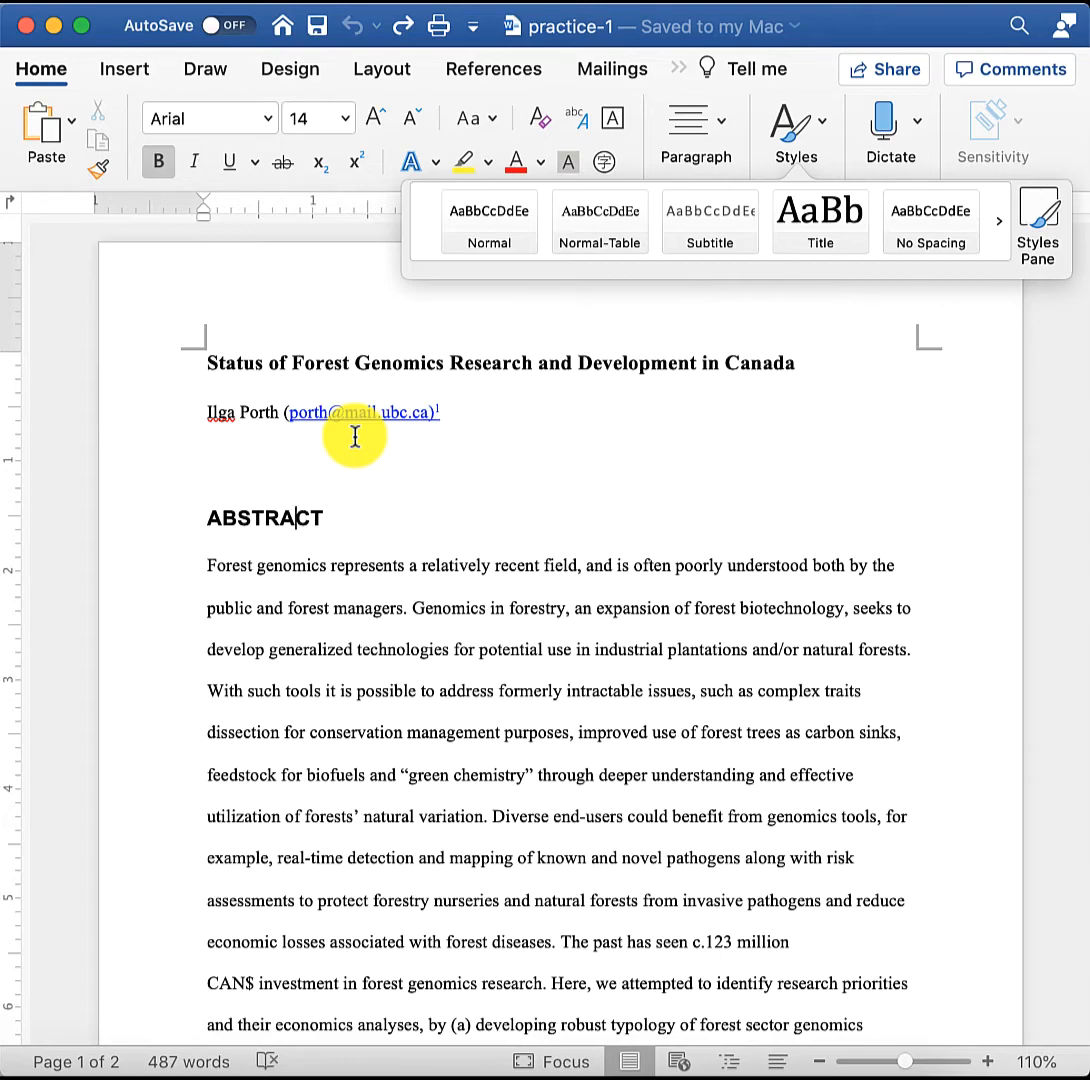
scroll(316, 478, "down", 3)
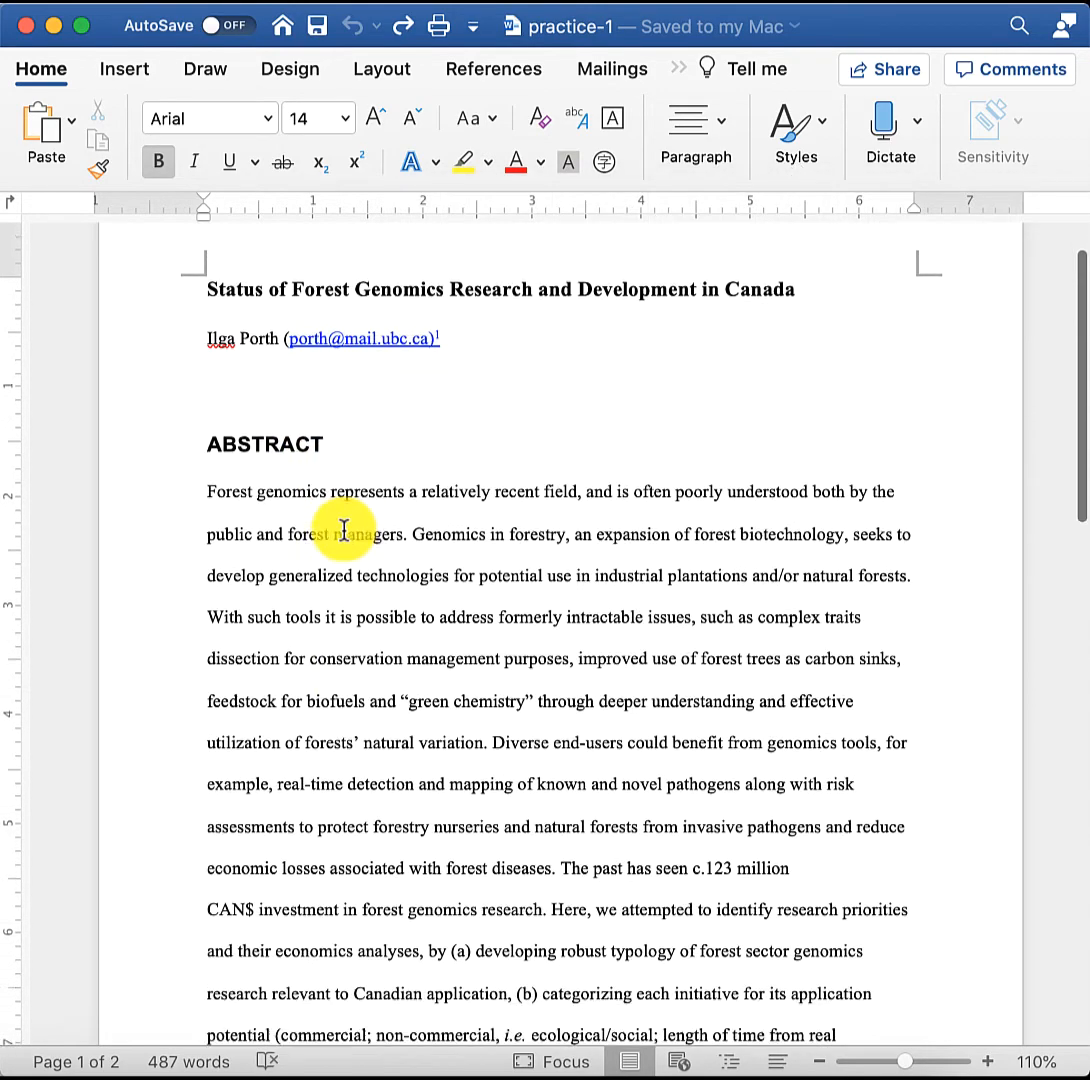
scroll(343, 531, "down", 15)
scroll(343, 531, "up", 1)
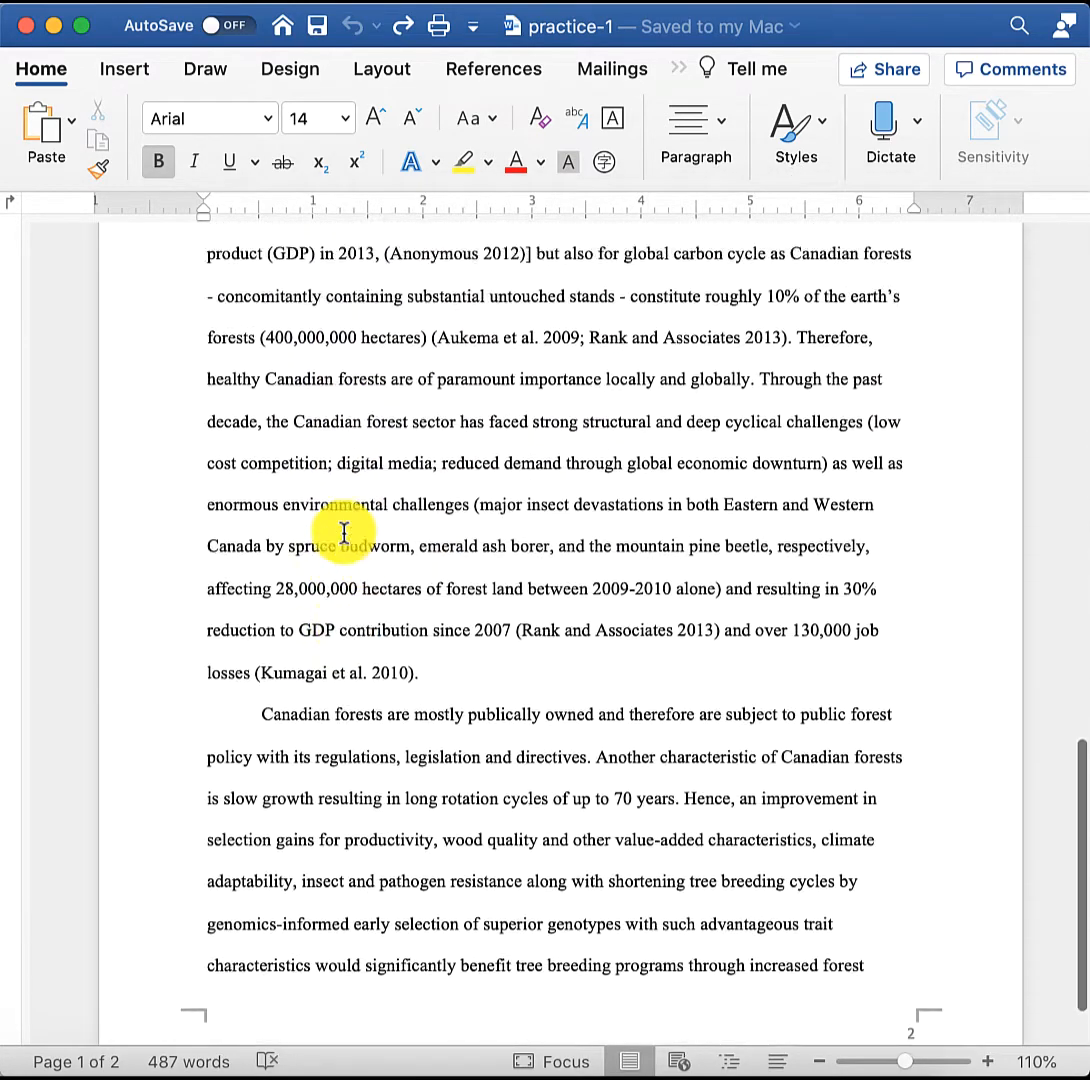
scroll(343, 531, "up", 15)
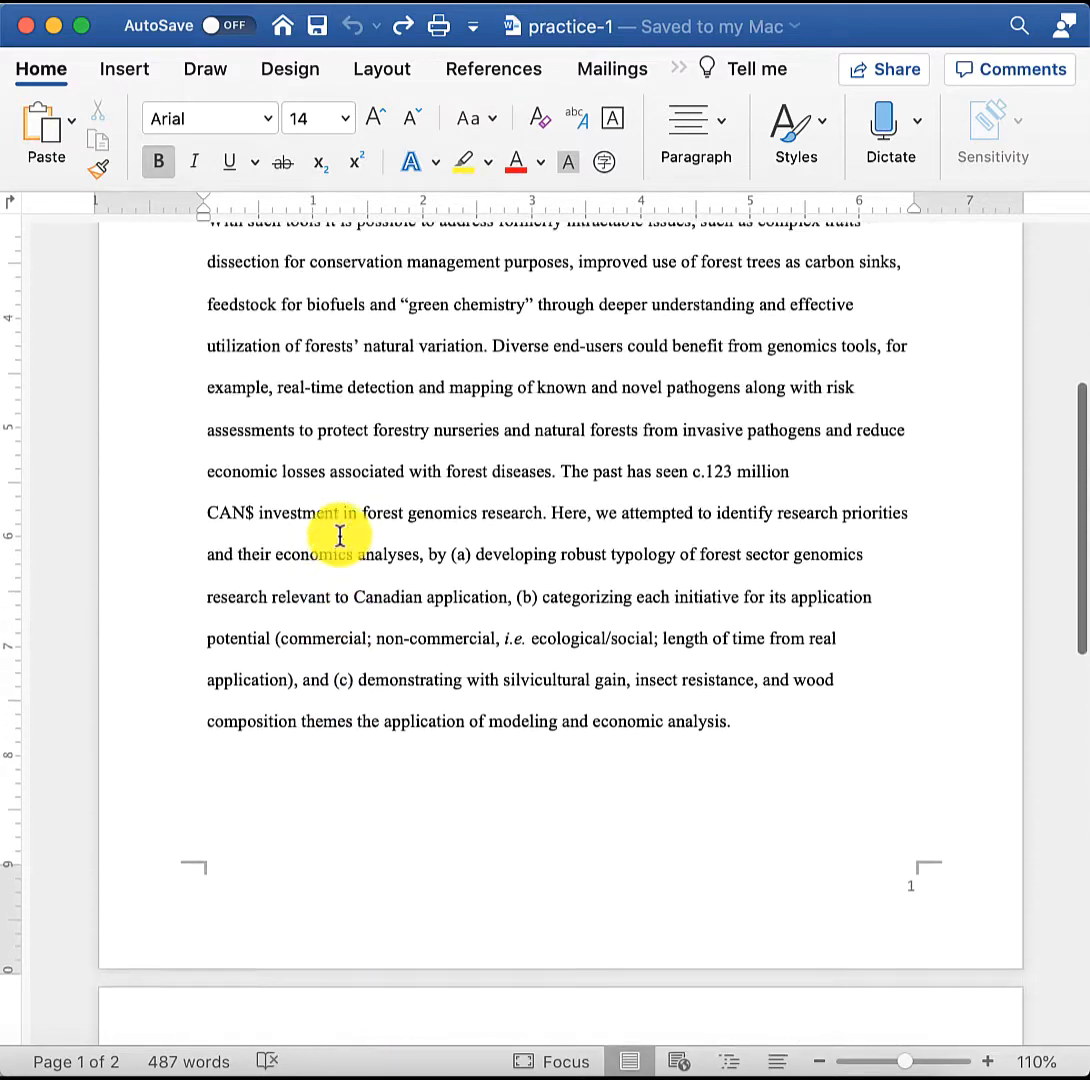
scroll(340, 536, "up", 7)
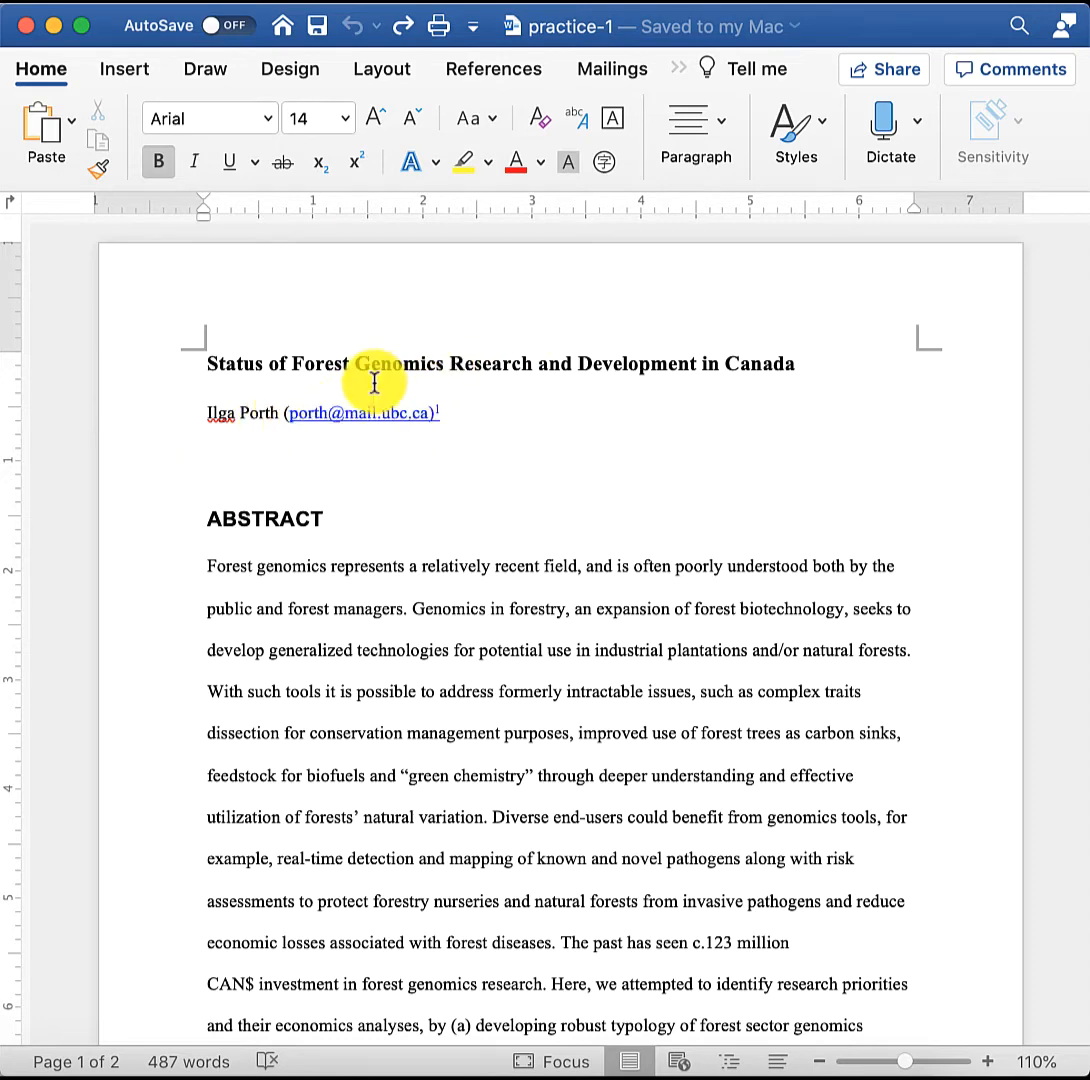
Apply the Title style to the heading line "Status of Forest Genomics Research and Development in Canada"
left_click(160, 372)
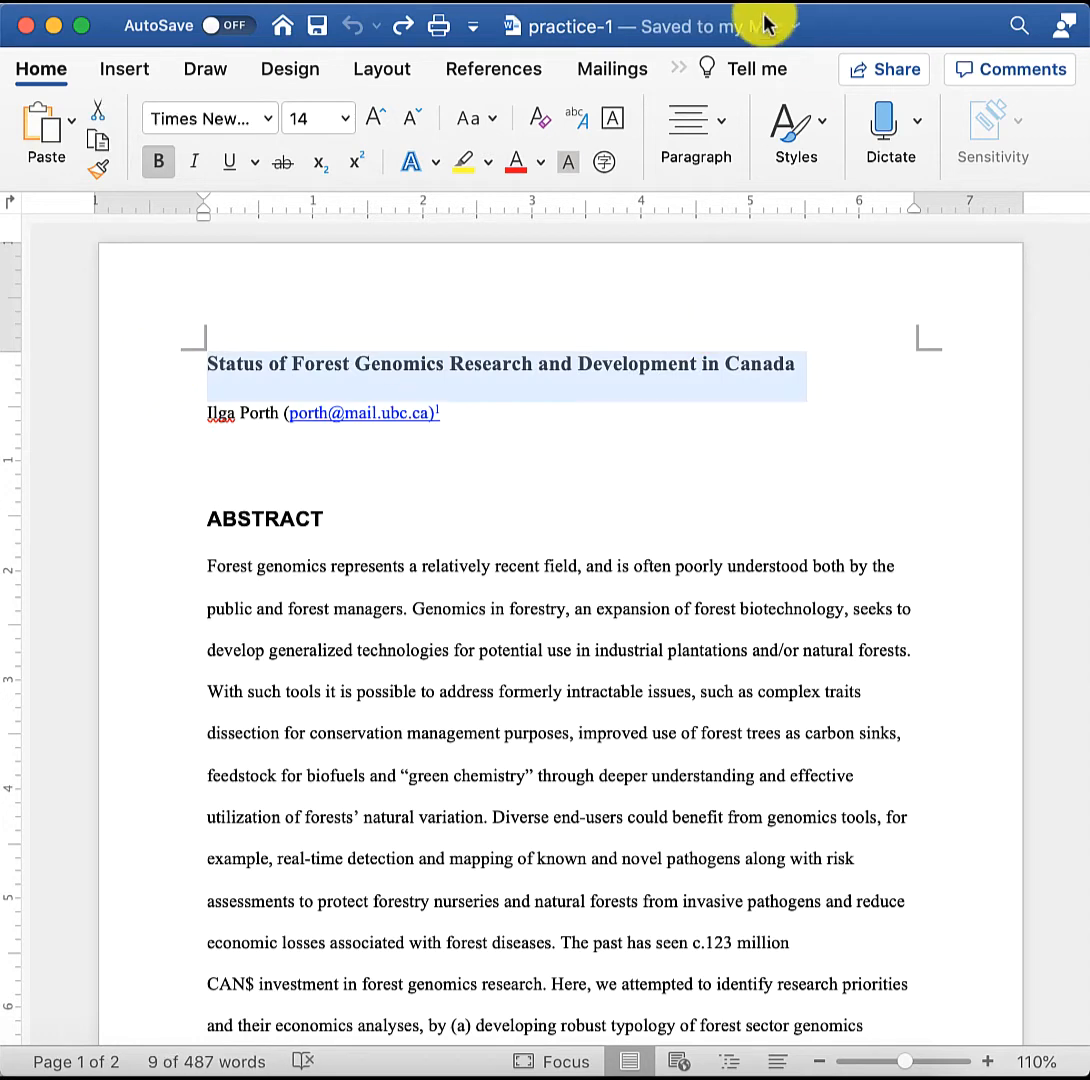
left_click(787, 121)
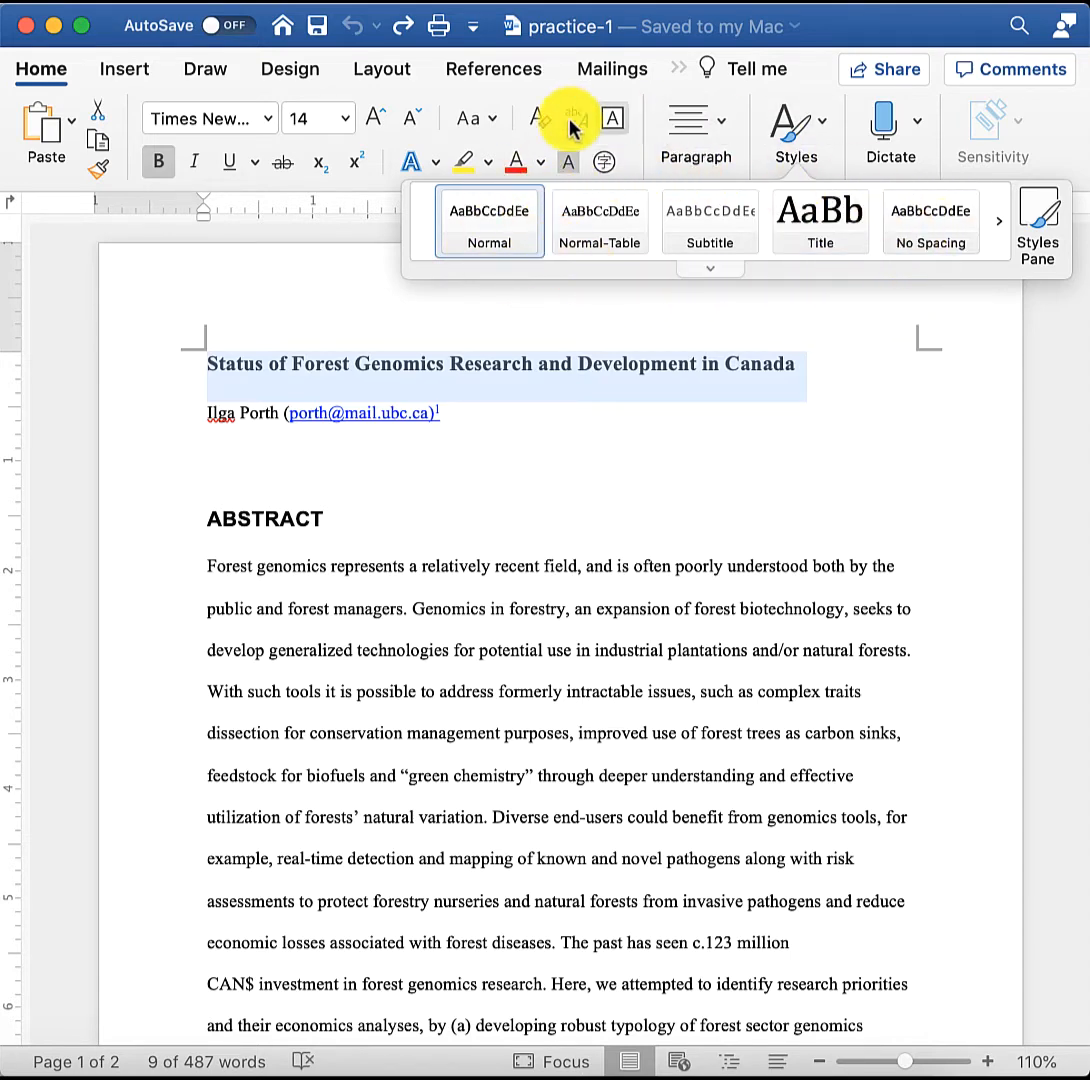
left_click(815, 235)
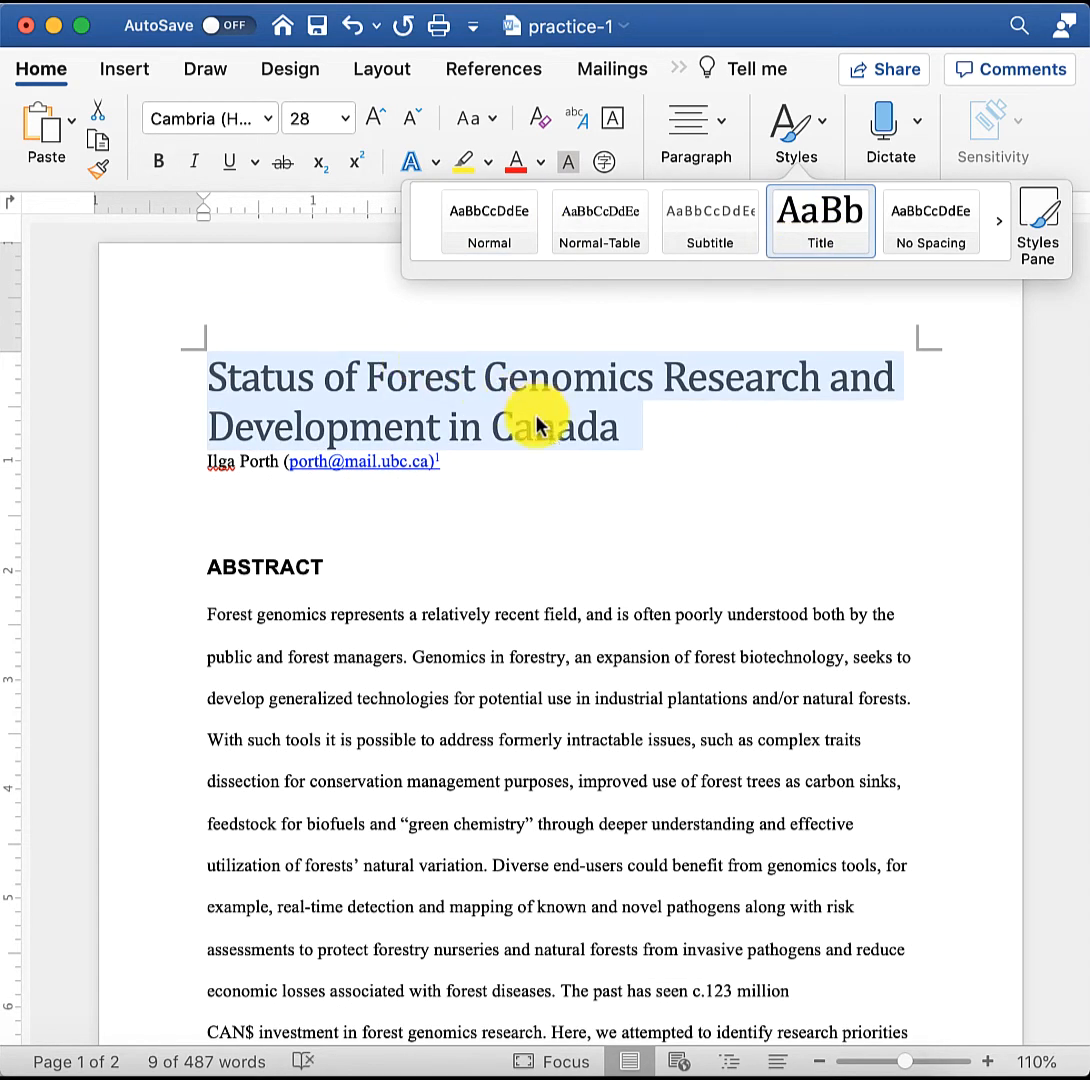
left_click(509, 527)
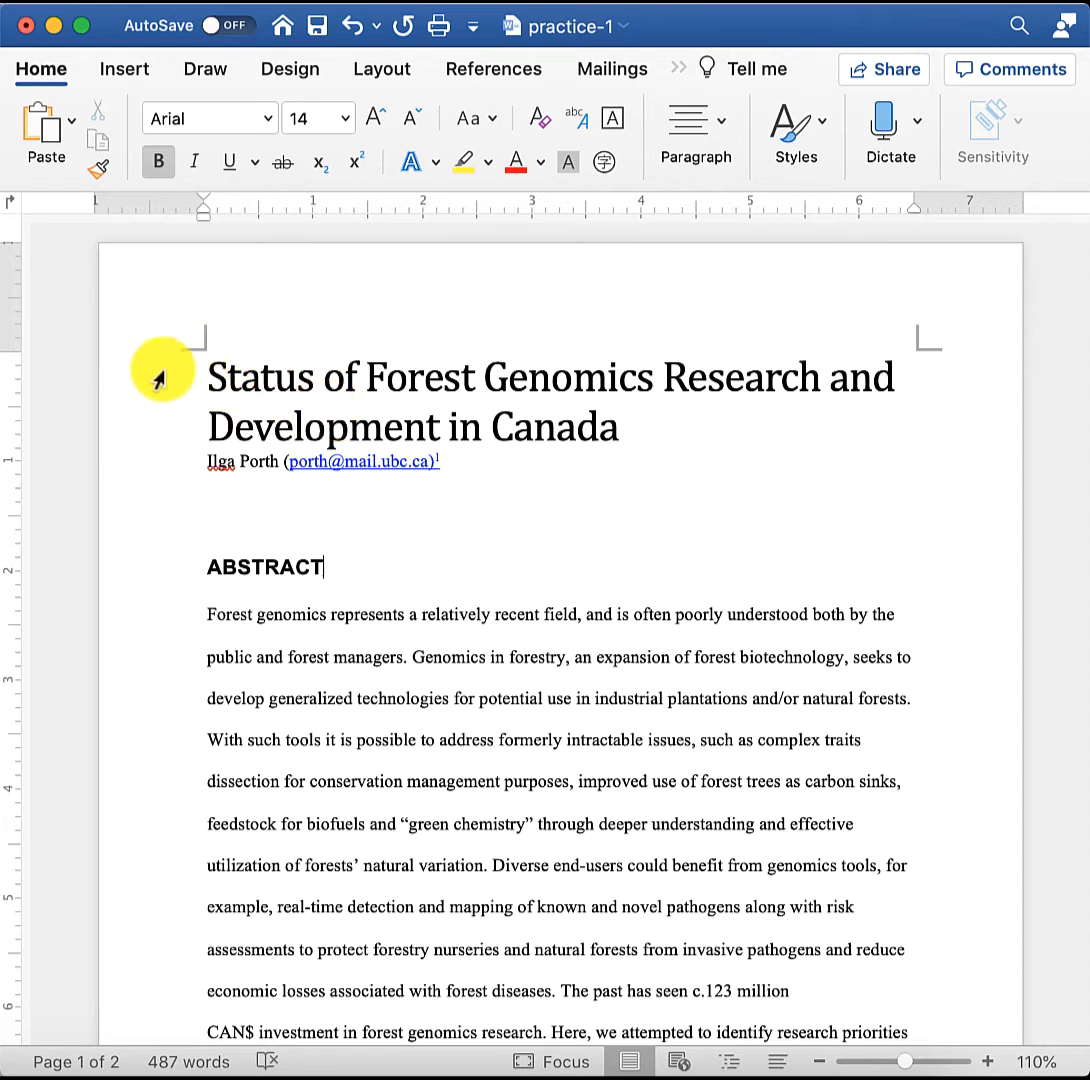
Select the document title and open its Title style for modification
left_click(796, 132)
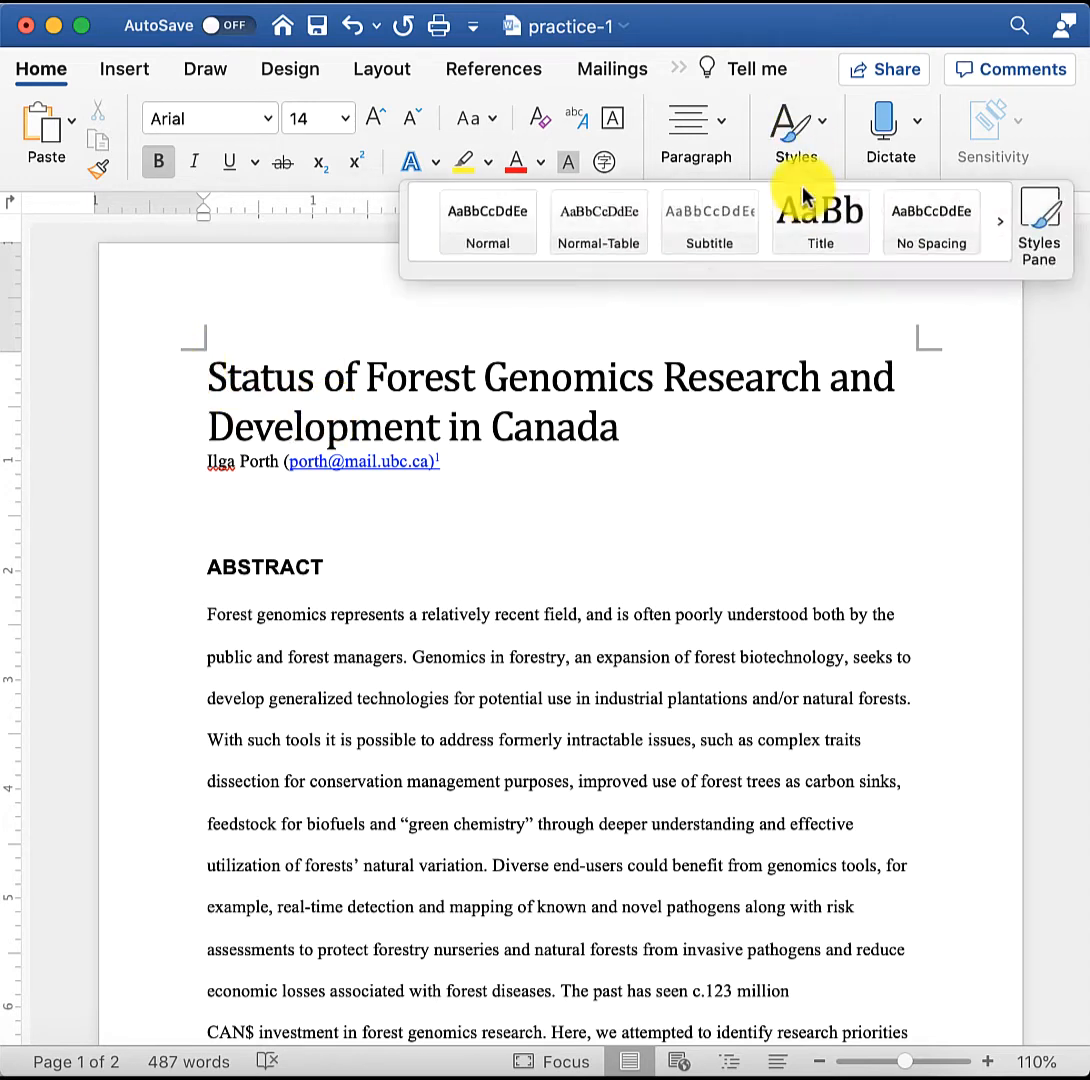
left_click(326, 427)
left_click(308, 218)
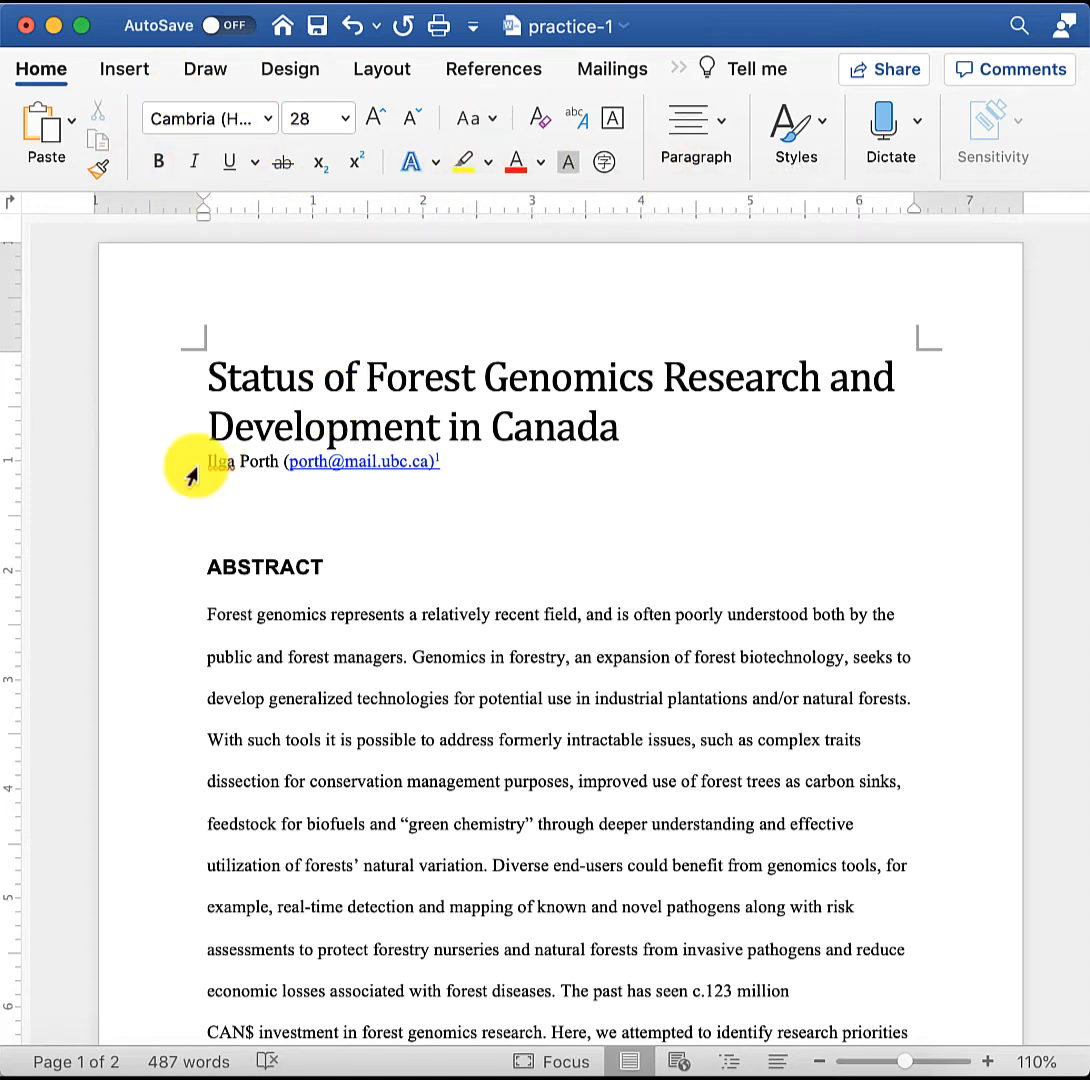
double_click(157, 385)
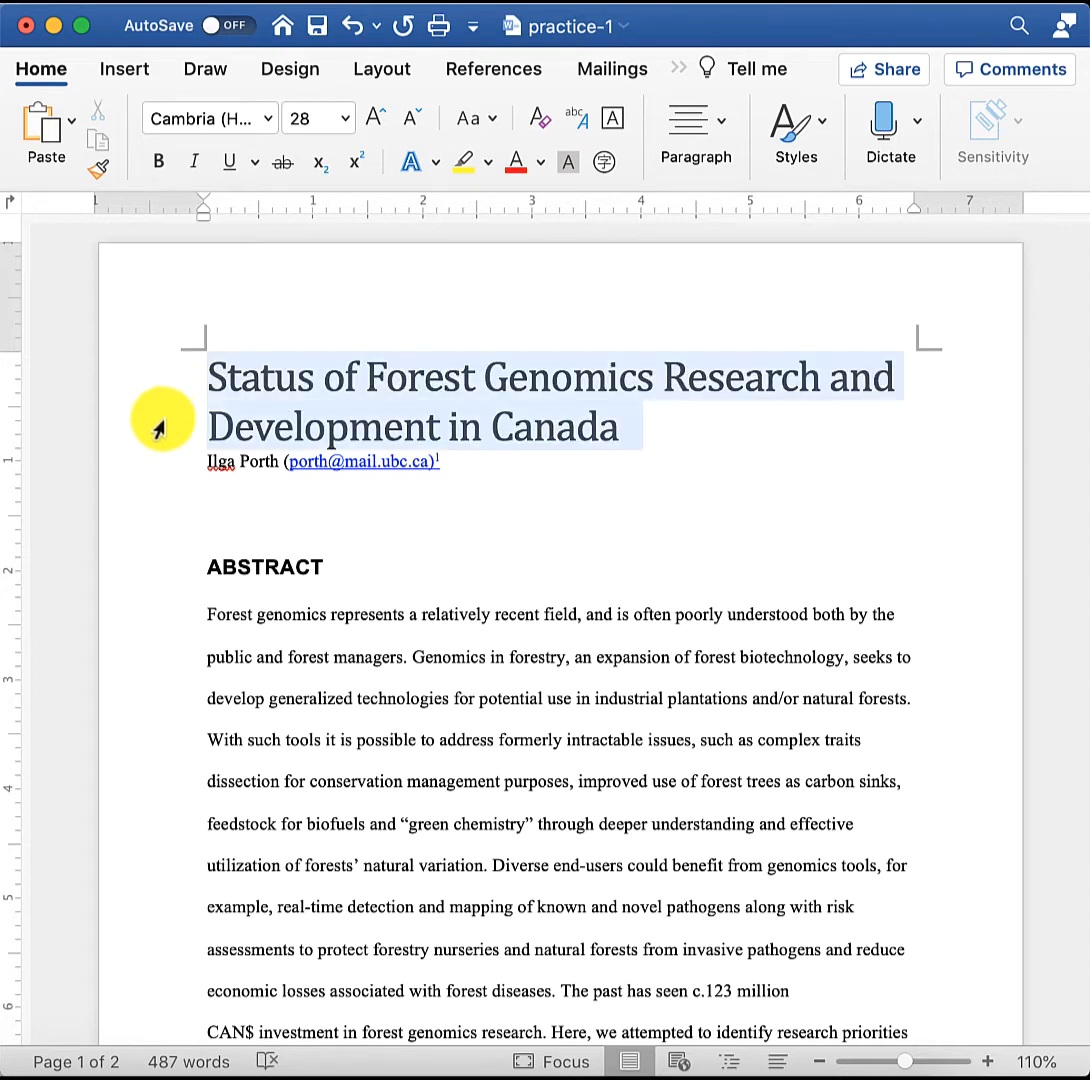
left_click(796, 133)
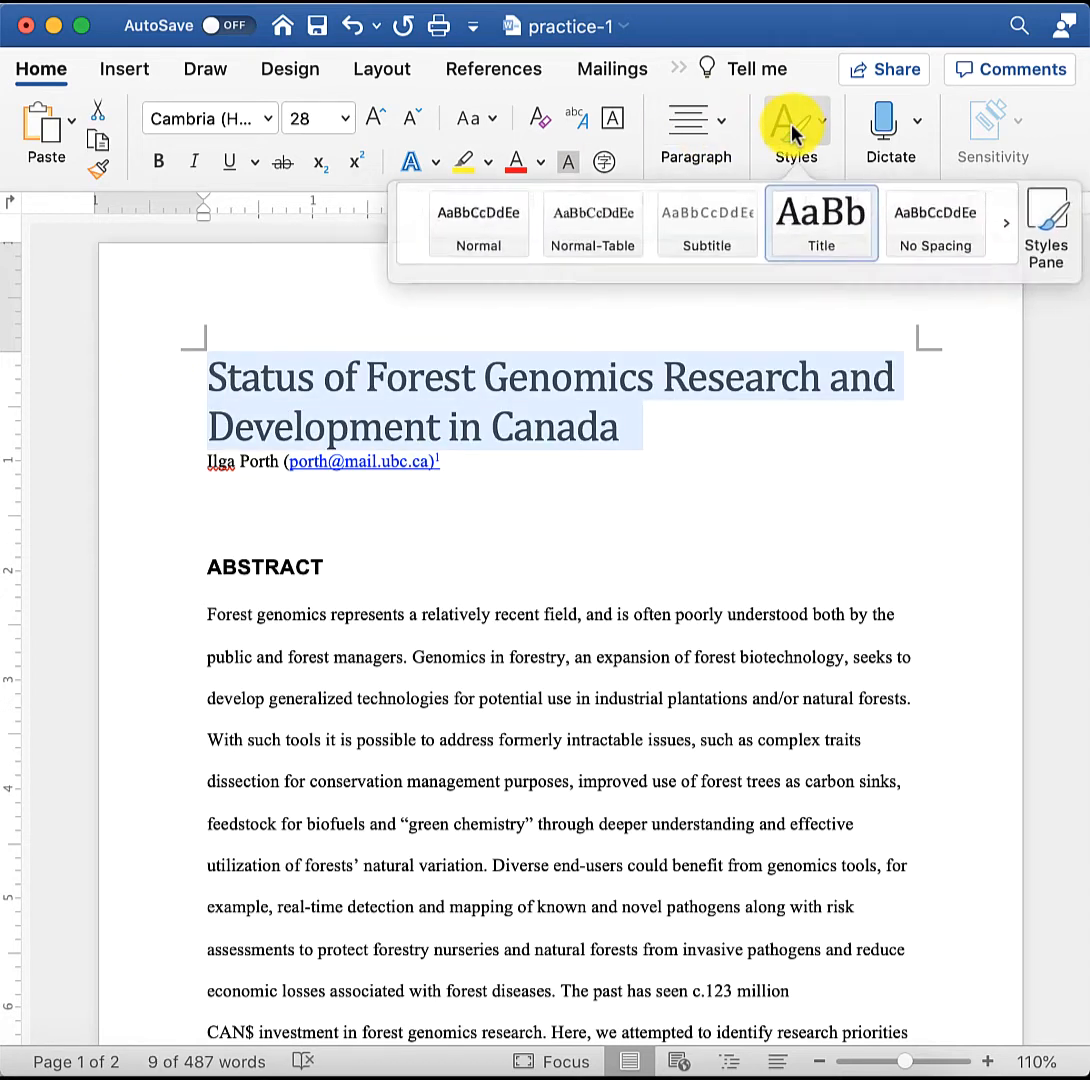
right_click(845, 232)
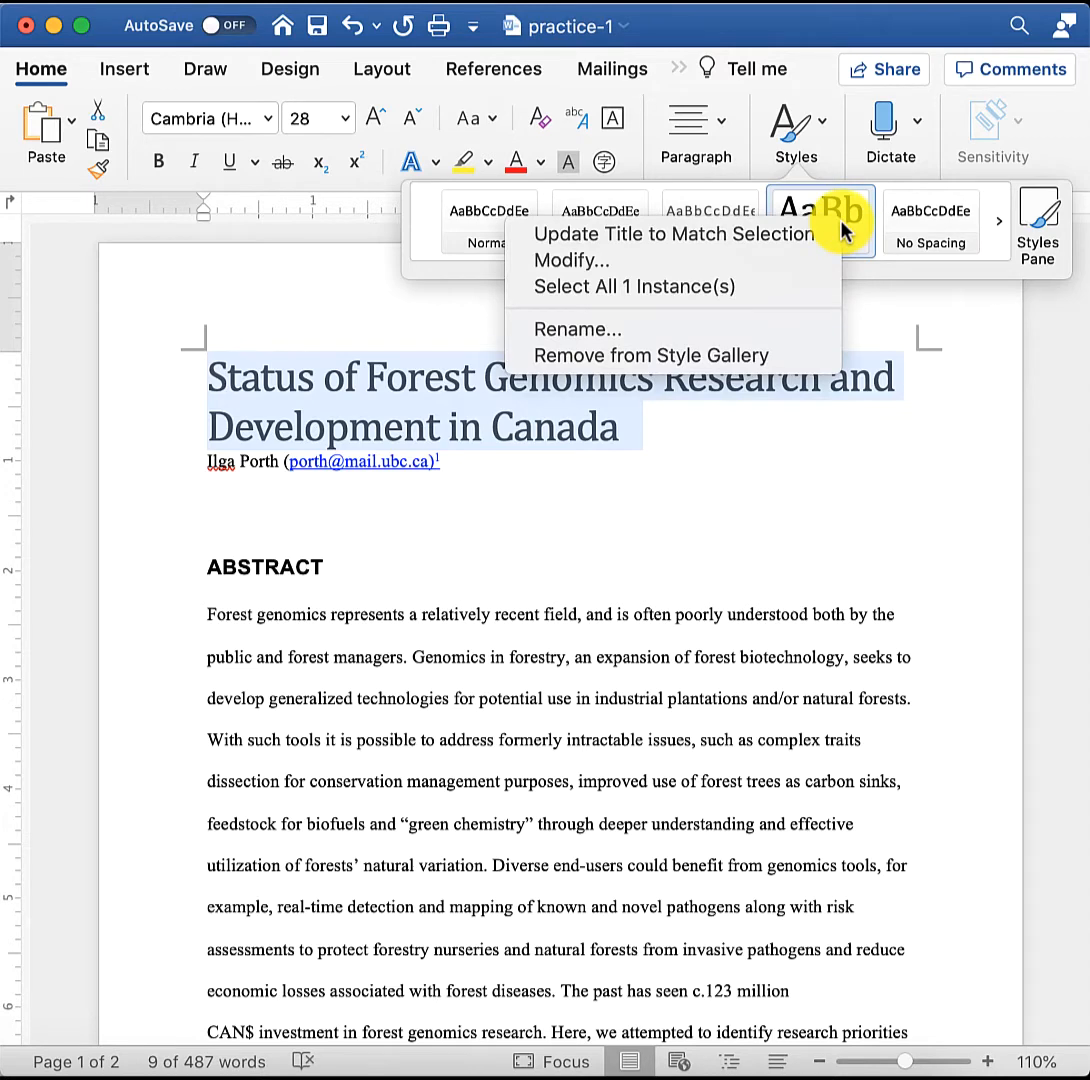
left_click(779, 258)
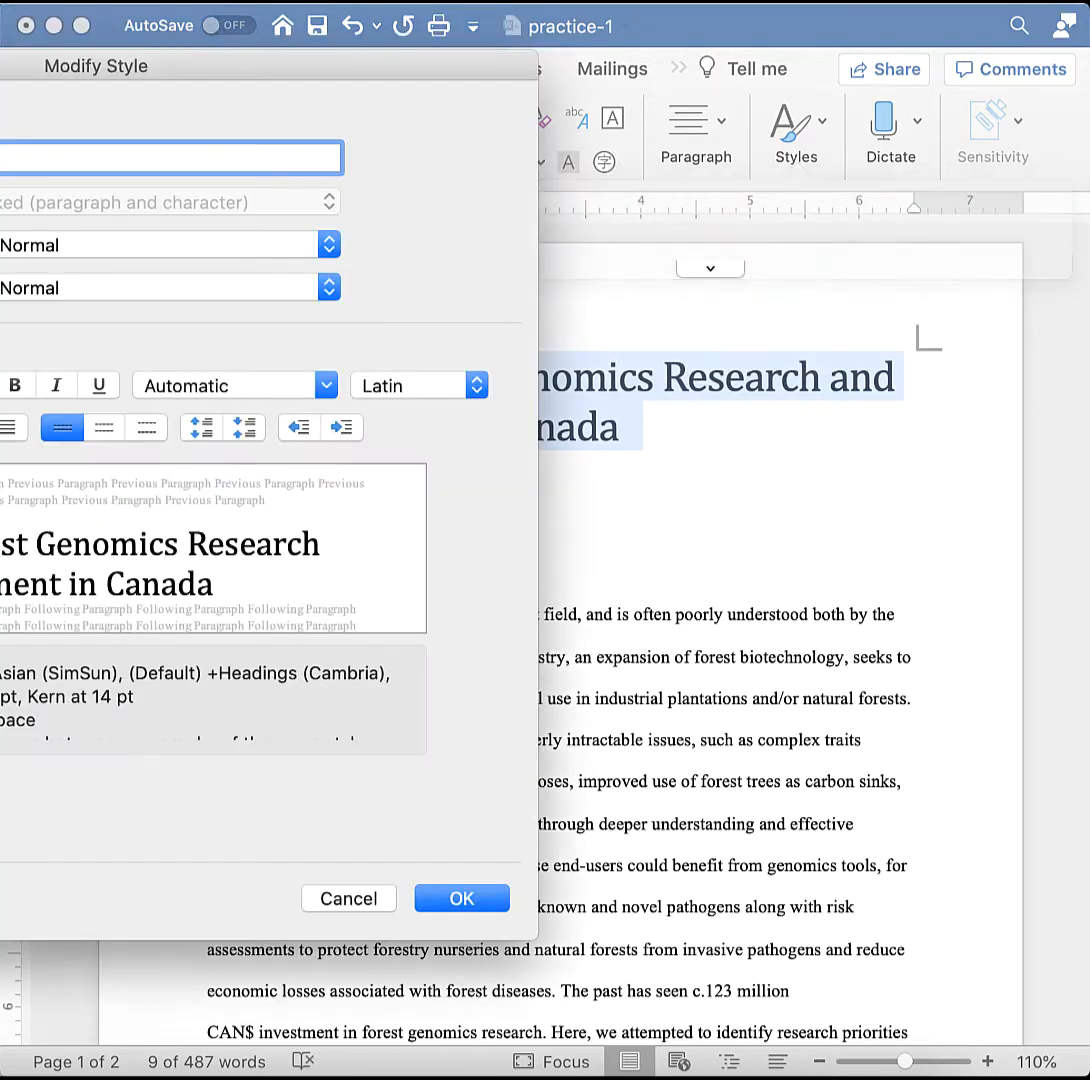
left_click_drag(2, 70, 365, 80)
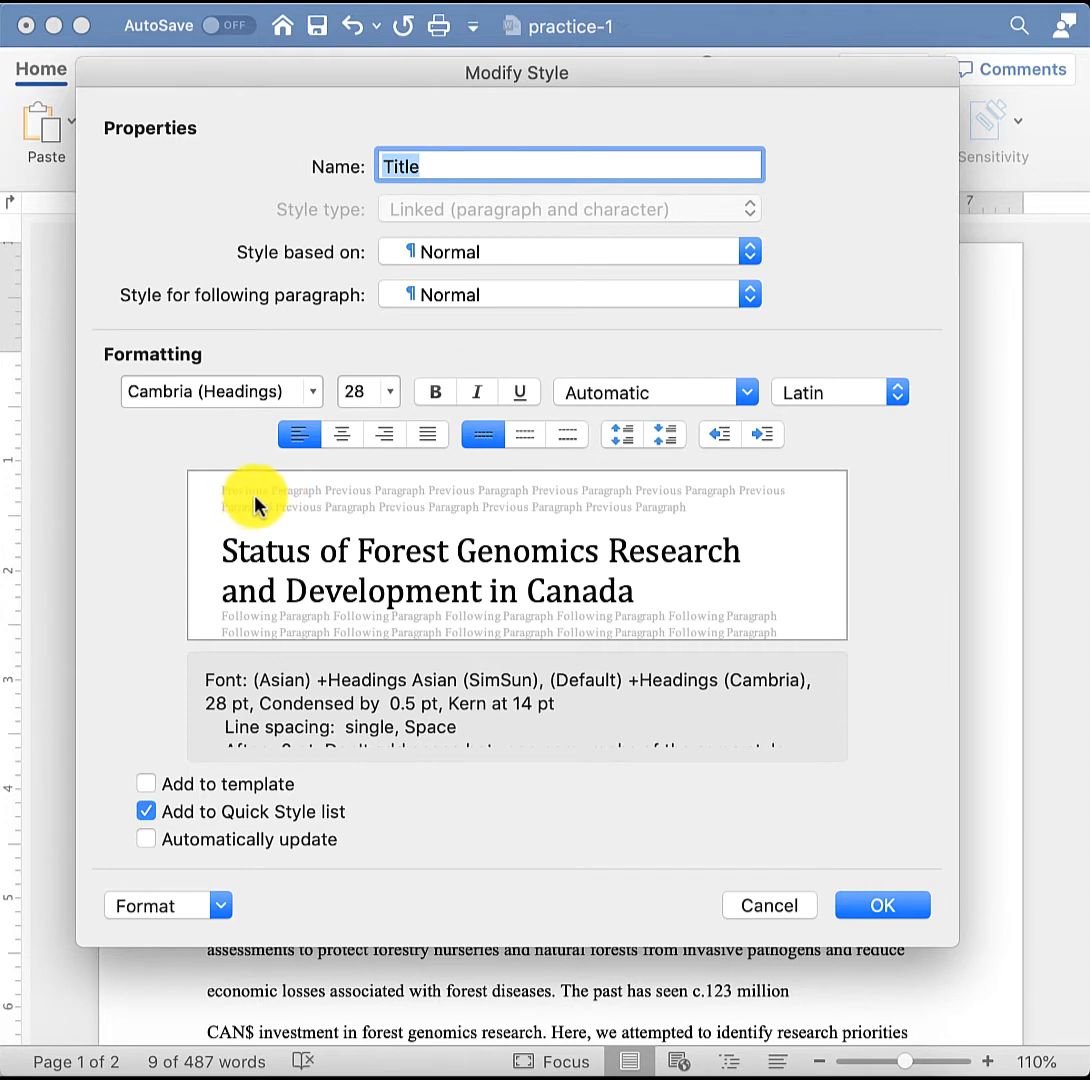
Set the Title style's font to Arial, bold and centered
left_click(313, 394)
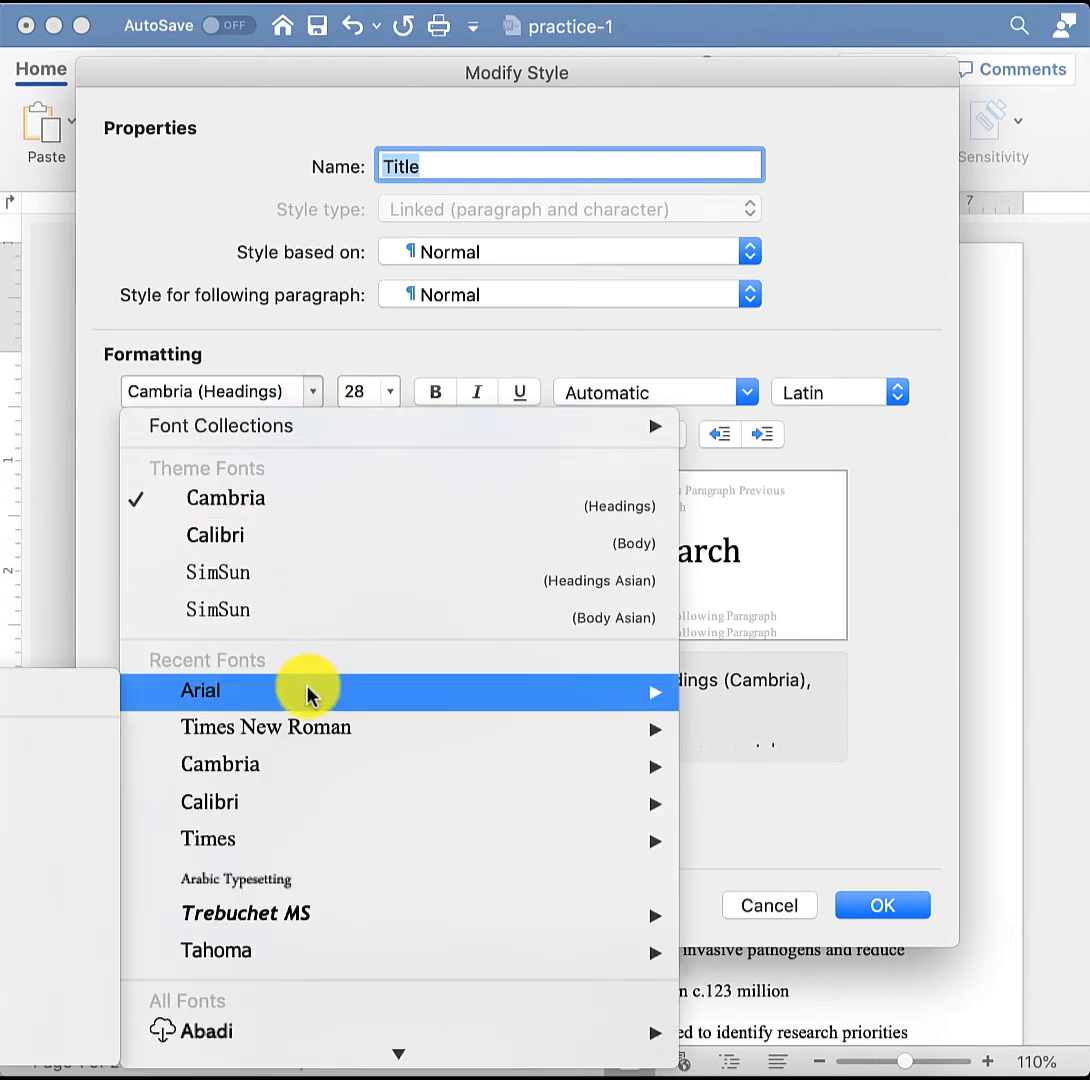
mouse_move(331, 738)
mouse_move(320, 815)
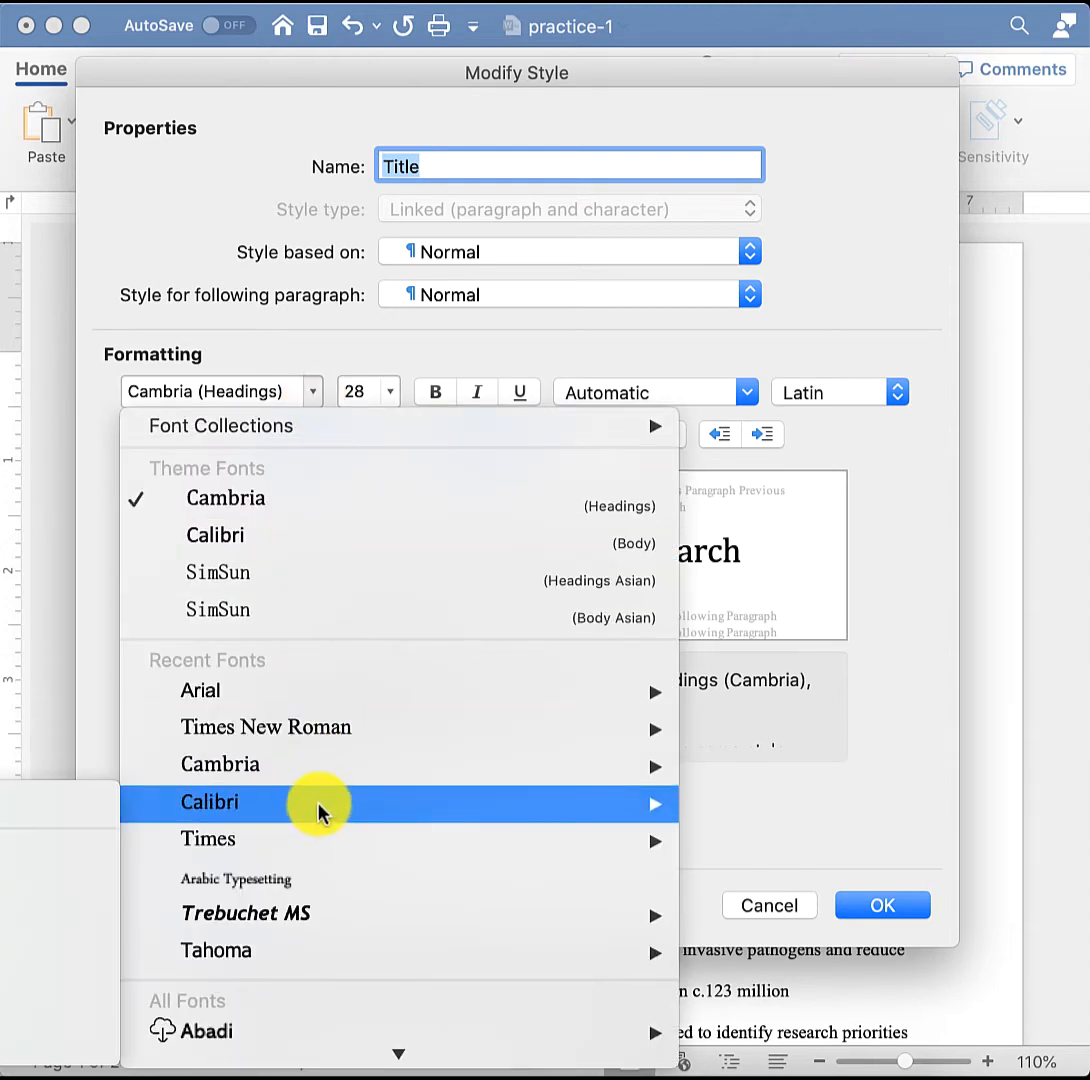
left_click(505, 697)
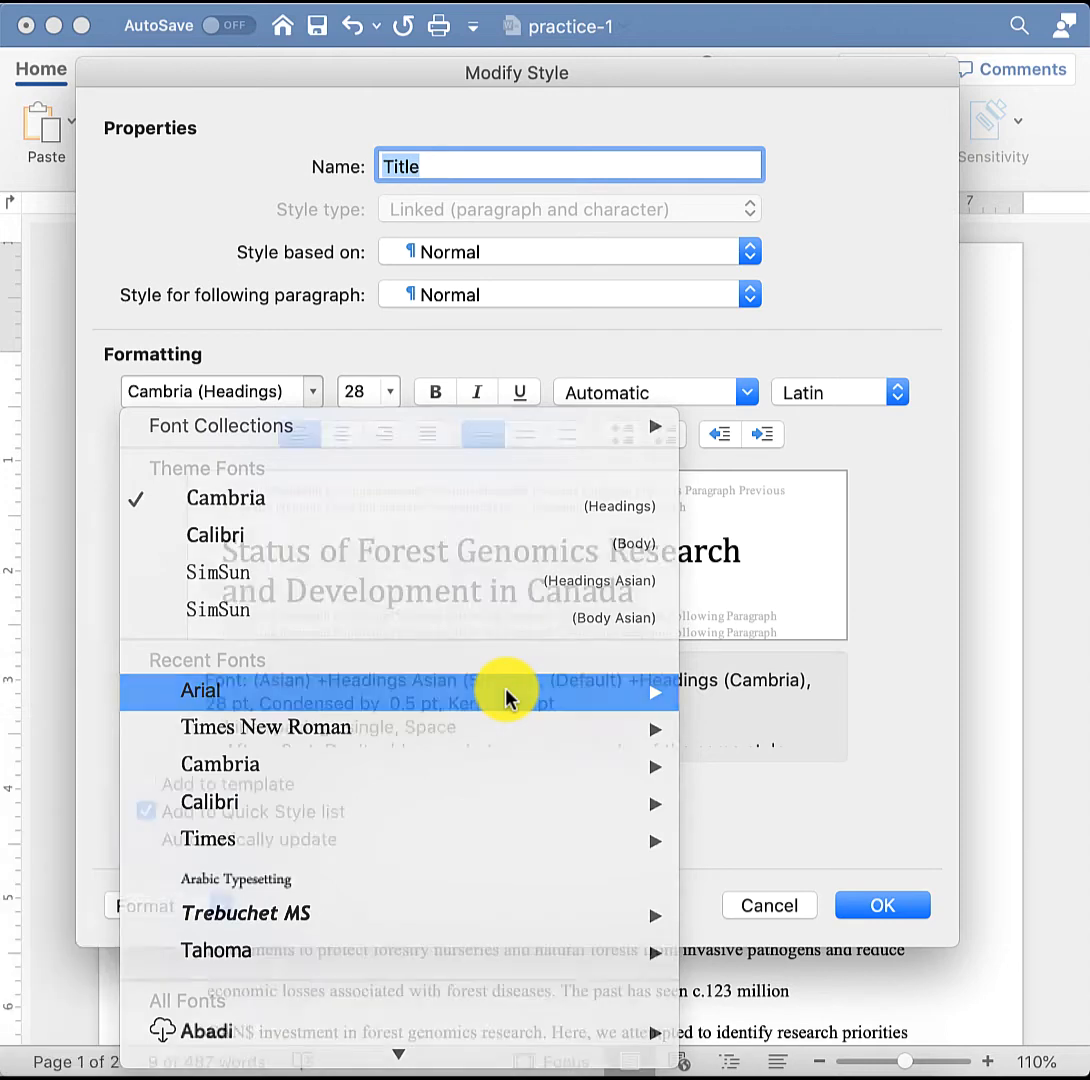
left_click(436, 394)
left_click(340, 438)
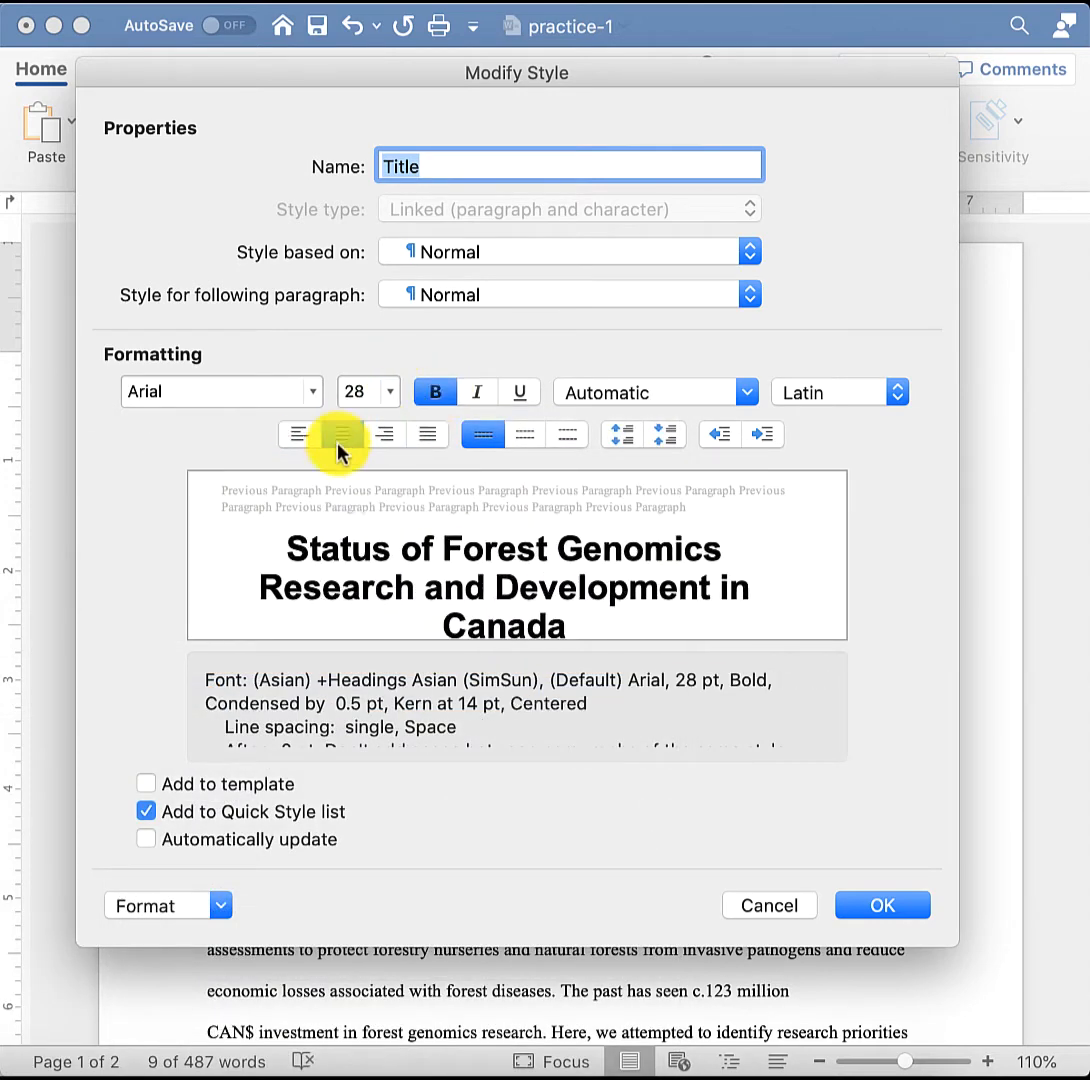
Set the Title style's font size to 20 and apply the style changes to the document
left_click(390, 395)
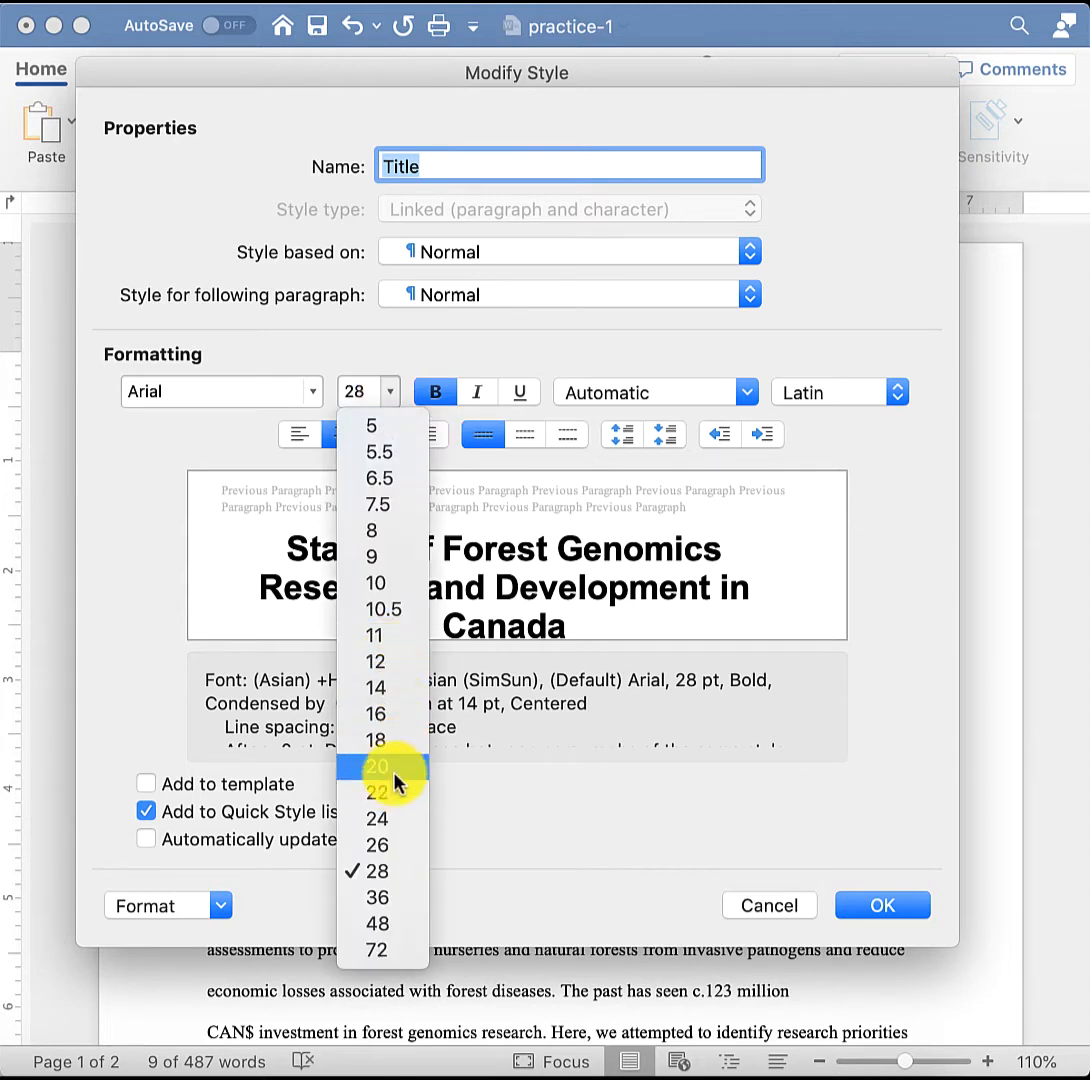
key("Return")
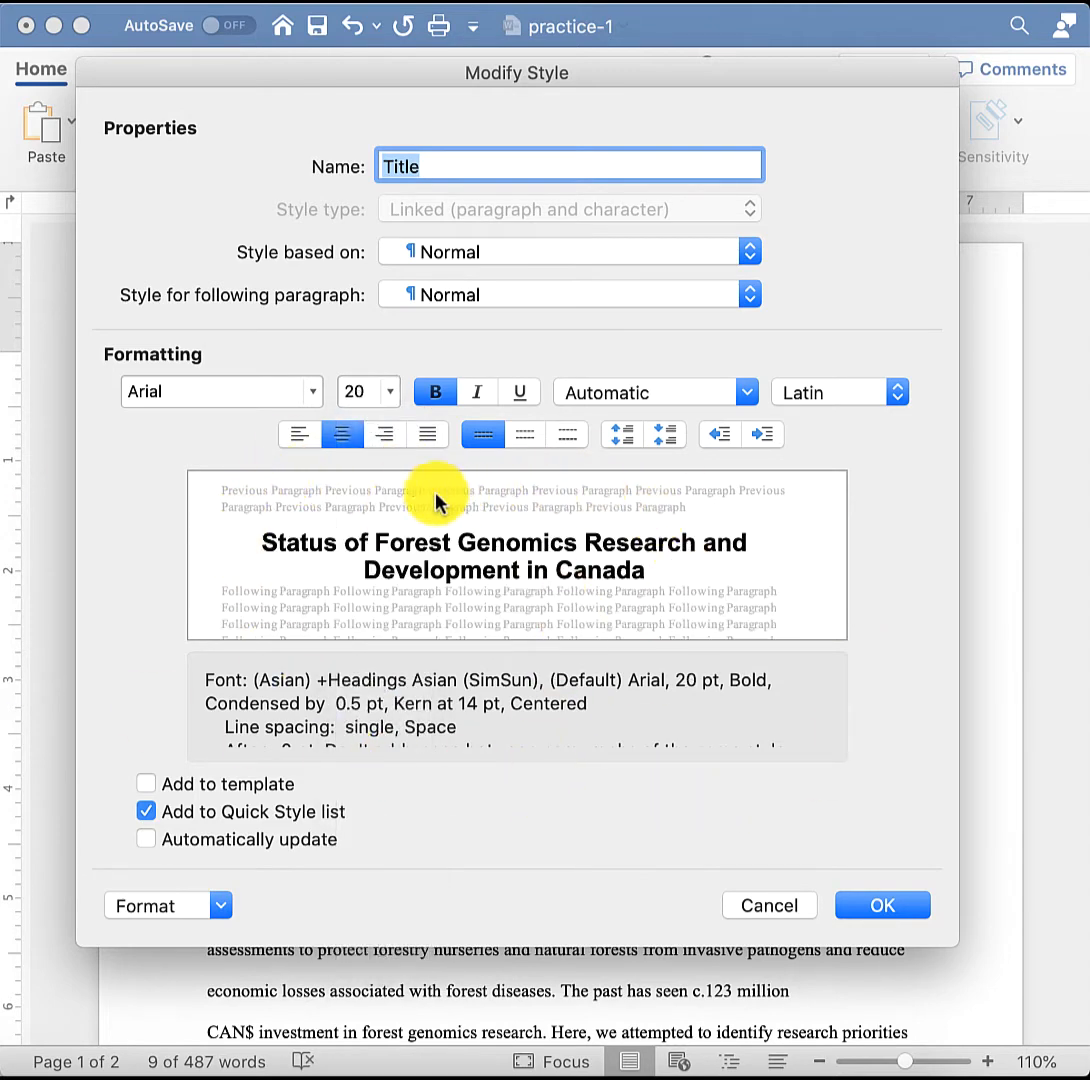
left_click(860, 907)
scroll(394, 706, "down", 2)
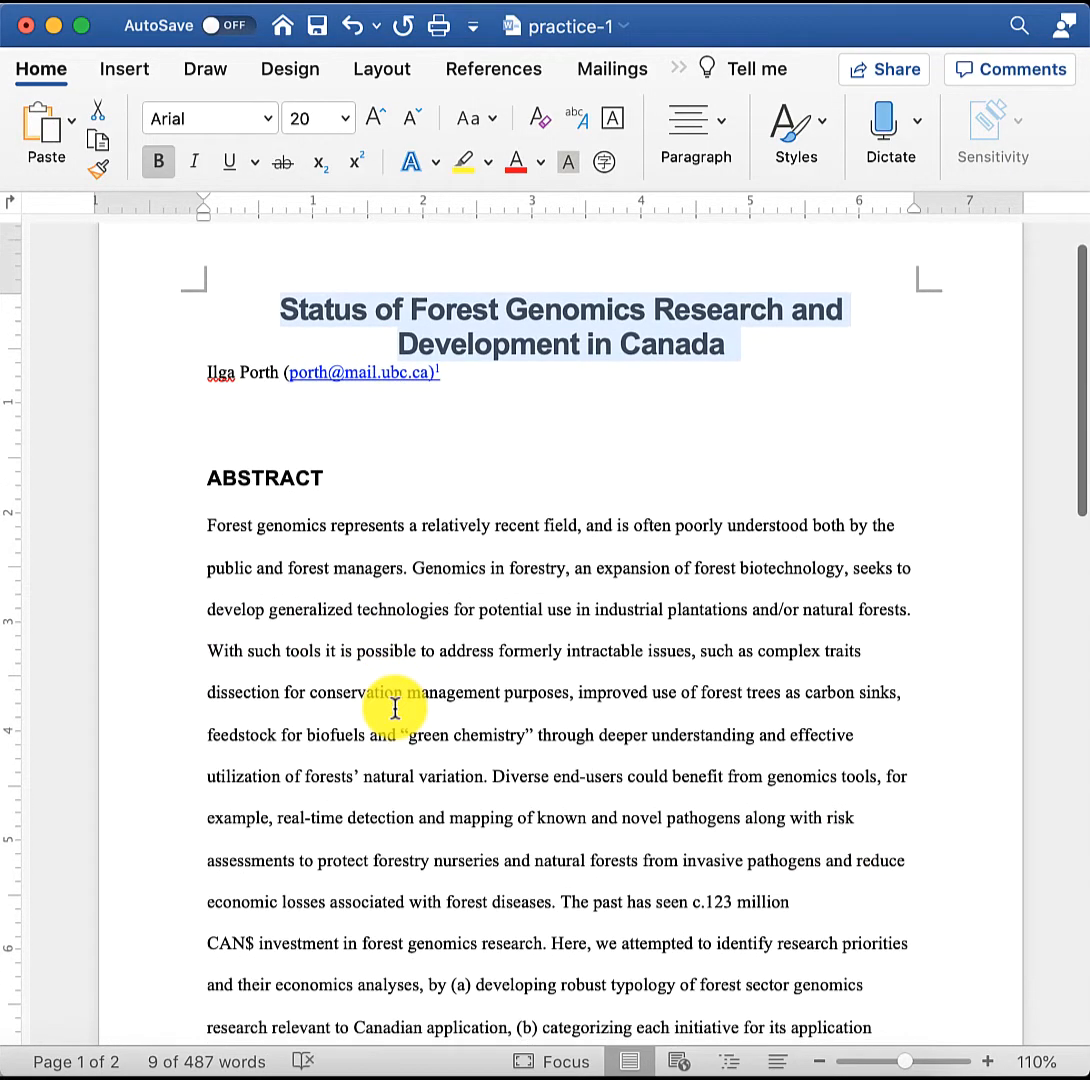
left_click(410, 672)
scroll(404, 657, "up", 2)
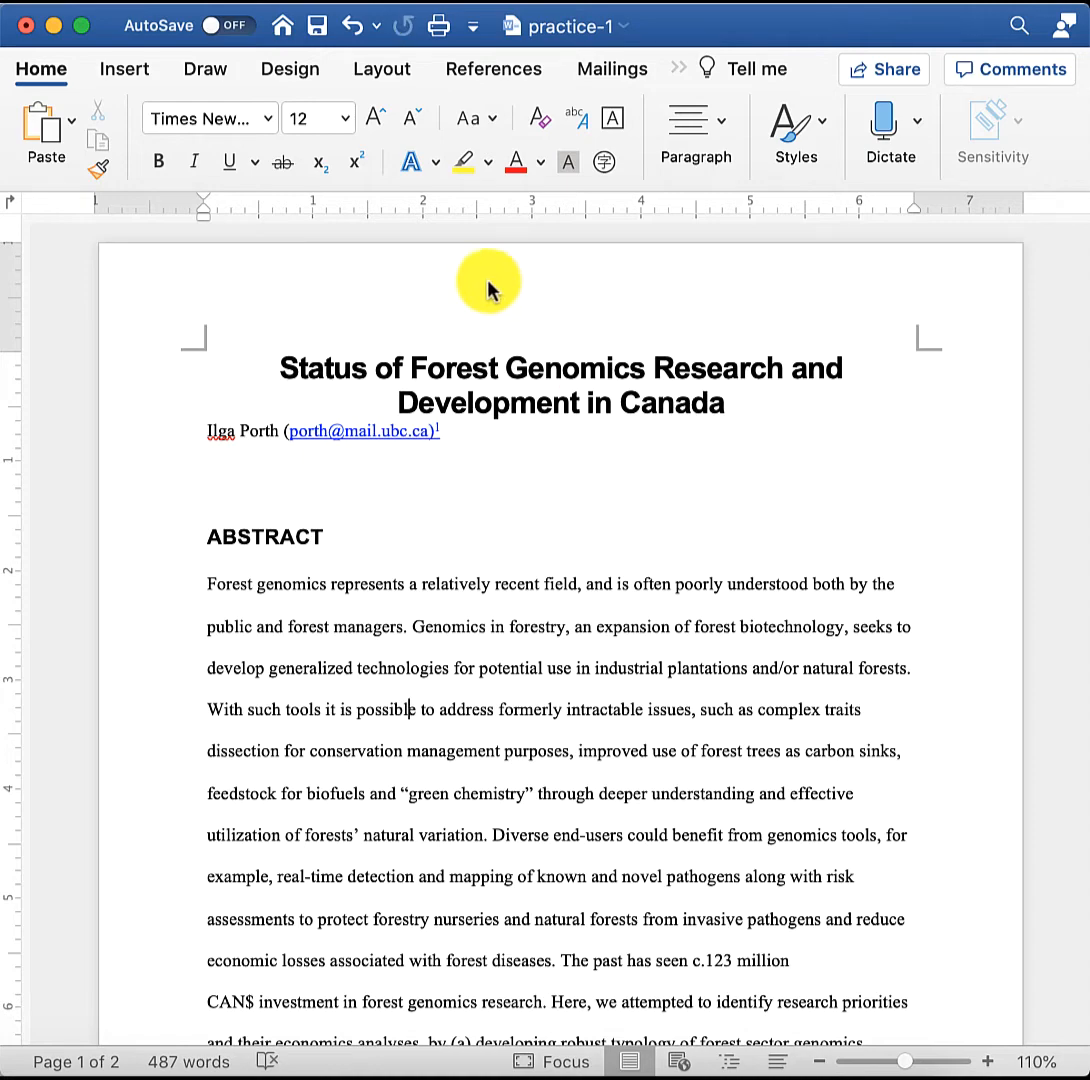
Look over the section headings and select the author line below the document title
left_click(268, 548)
scroll(397, 693, "down", 15)
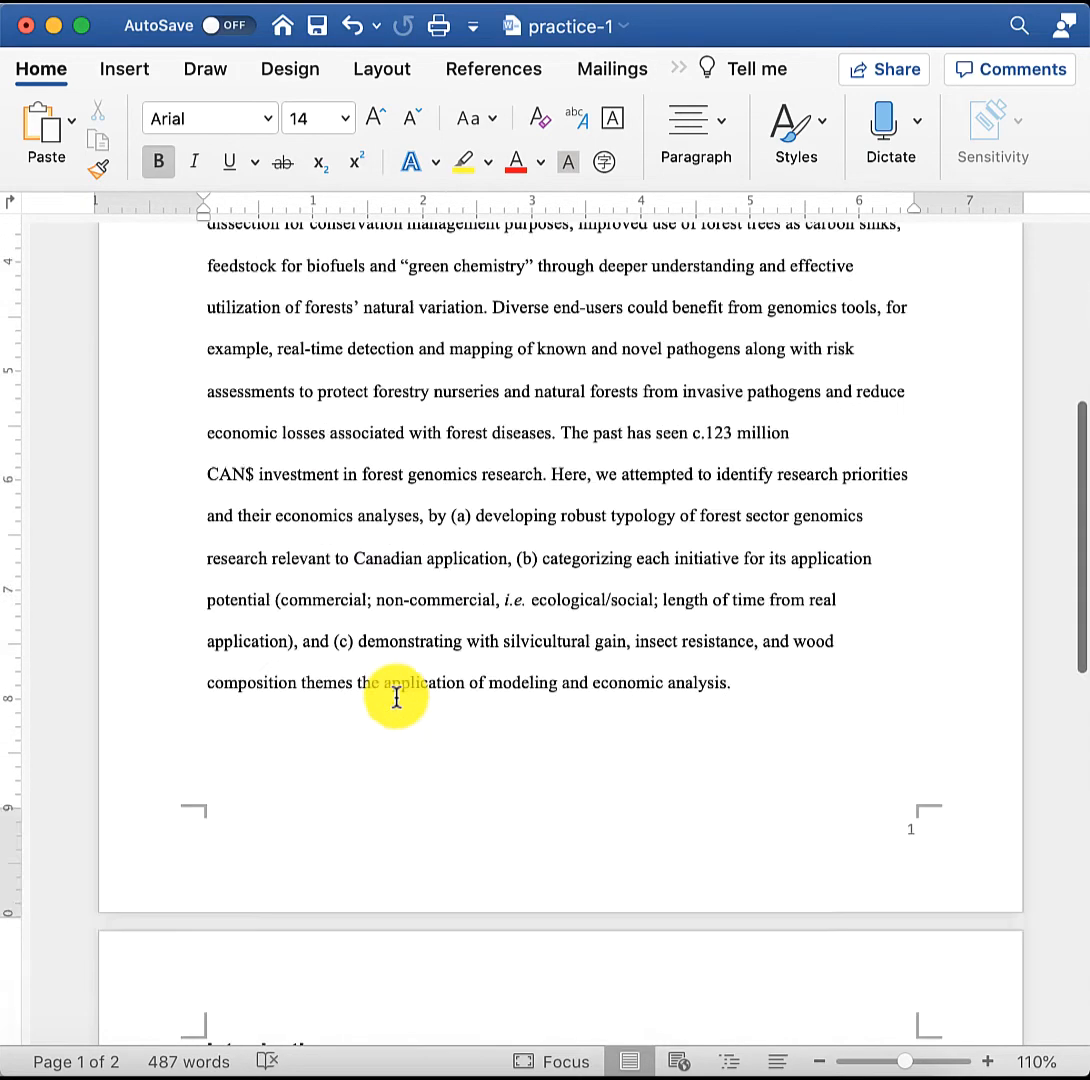
scroll(238, 467, "up", 15)
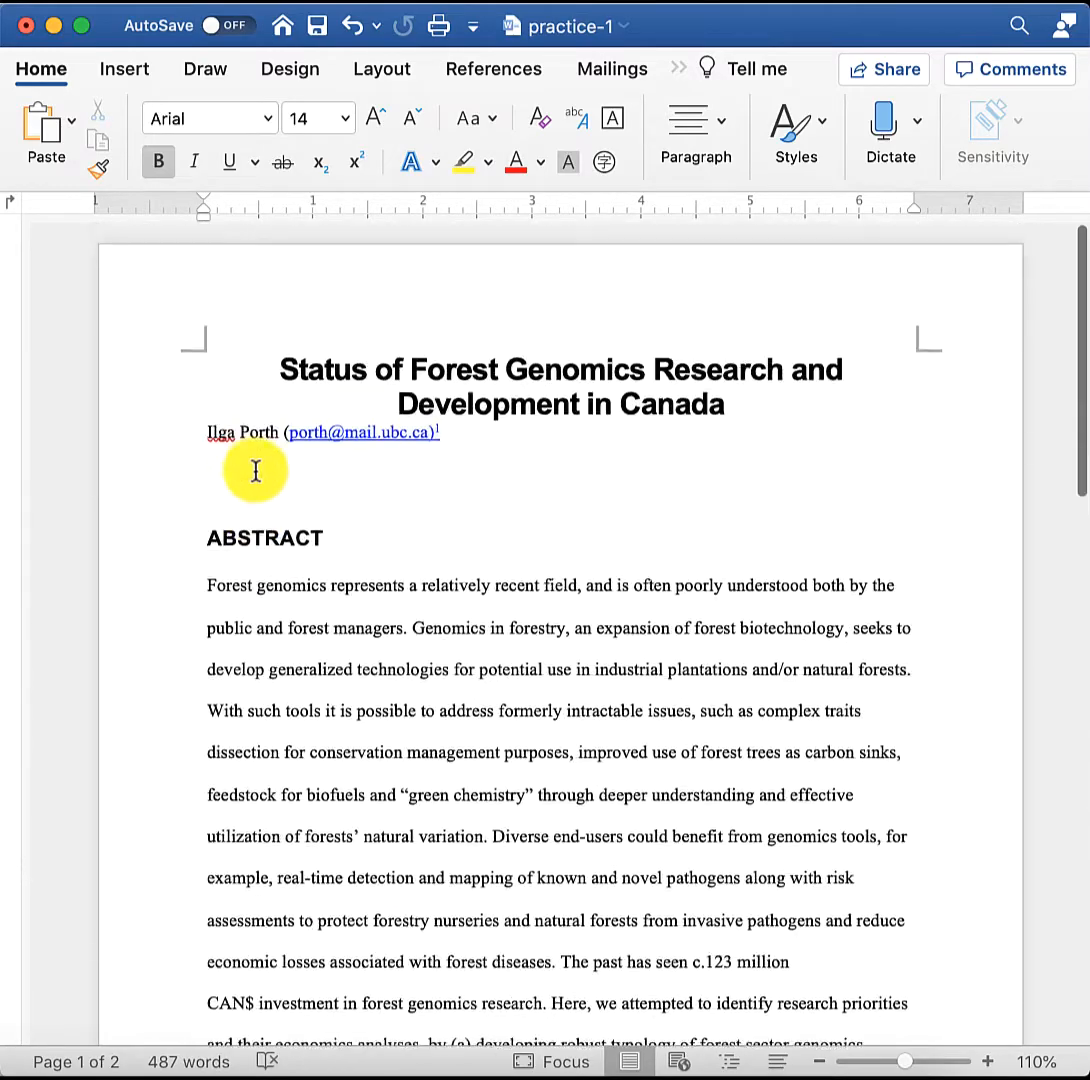
left_click(175, 435)
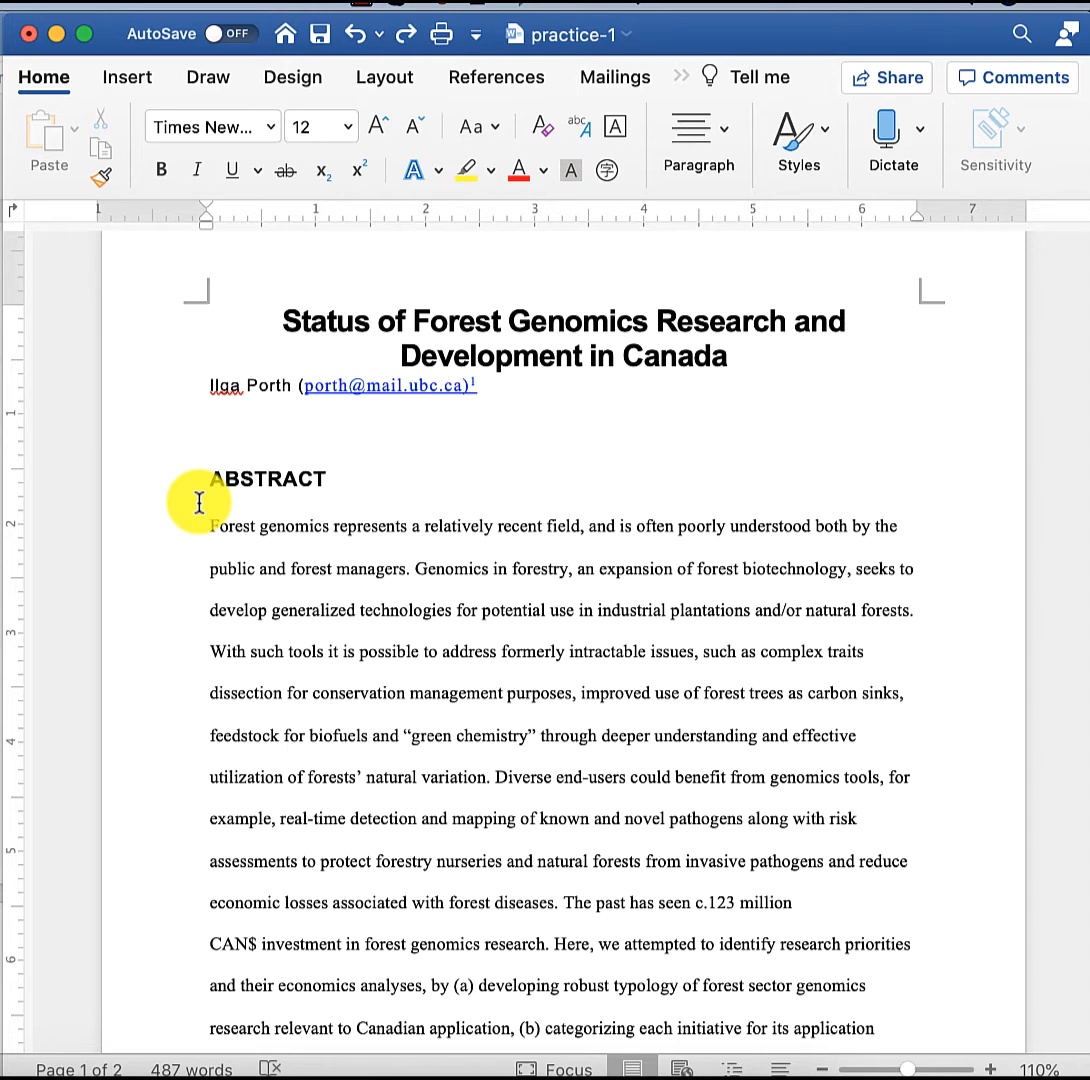
Show the detailed styles list with its filter set to Styles in use
left_click(798, 130)
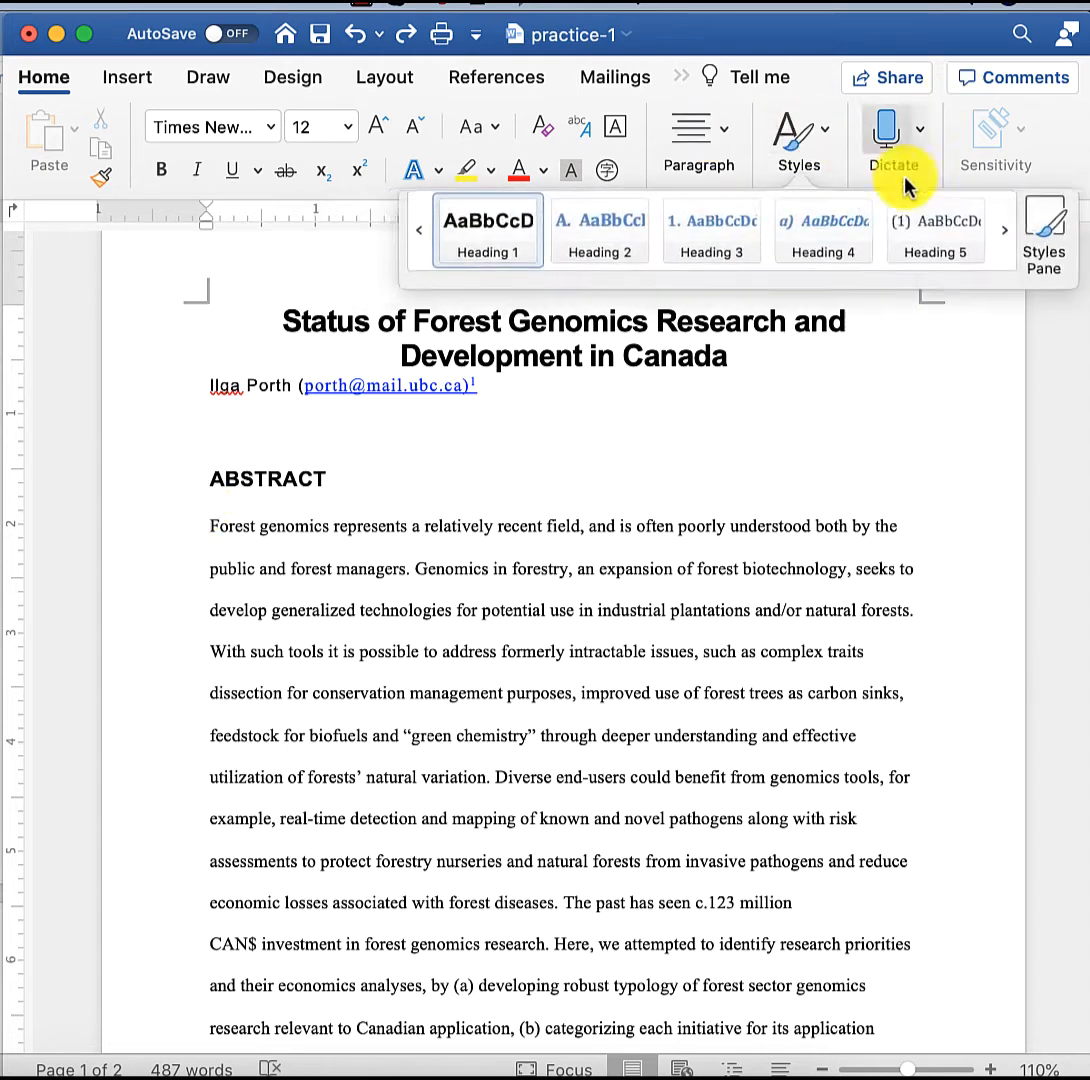
left_click(1042, 230)
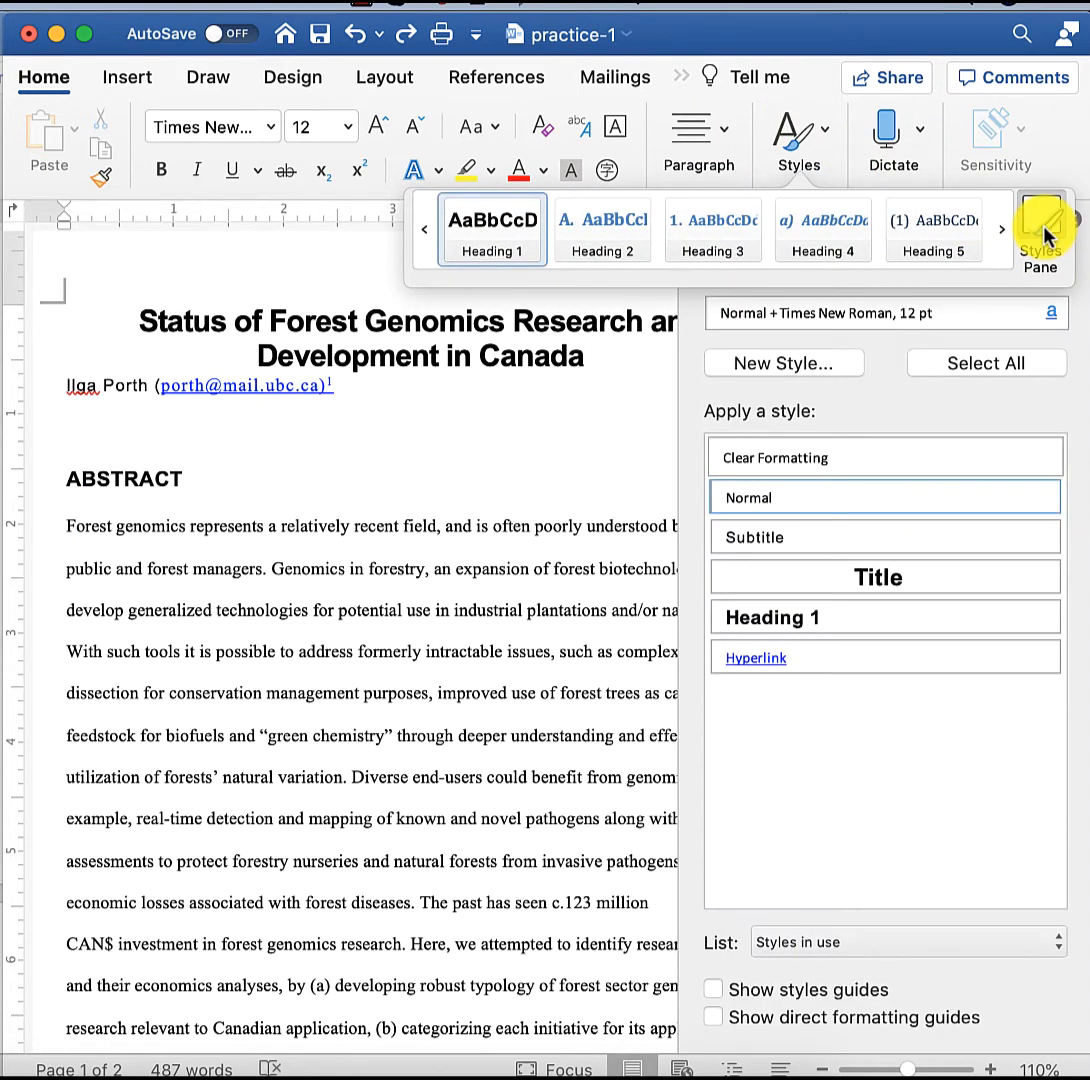
left_click(757, 942)
left_click(769, 945)
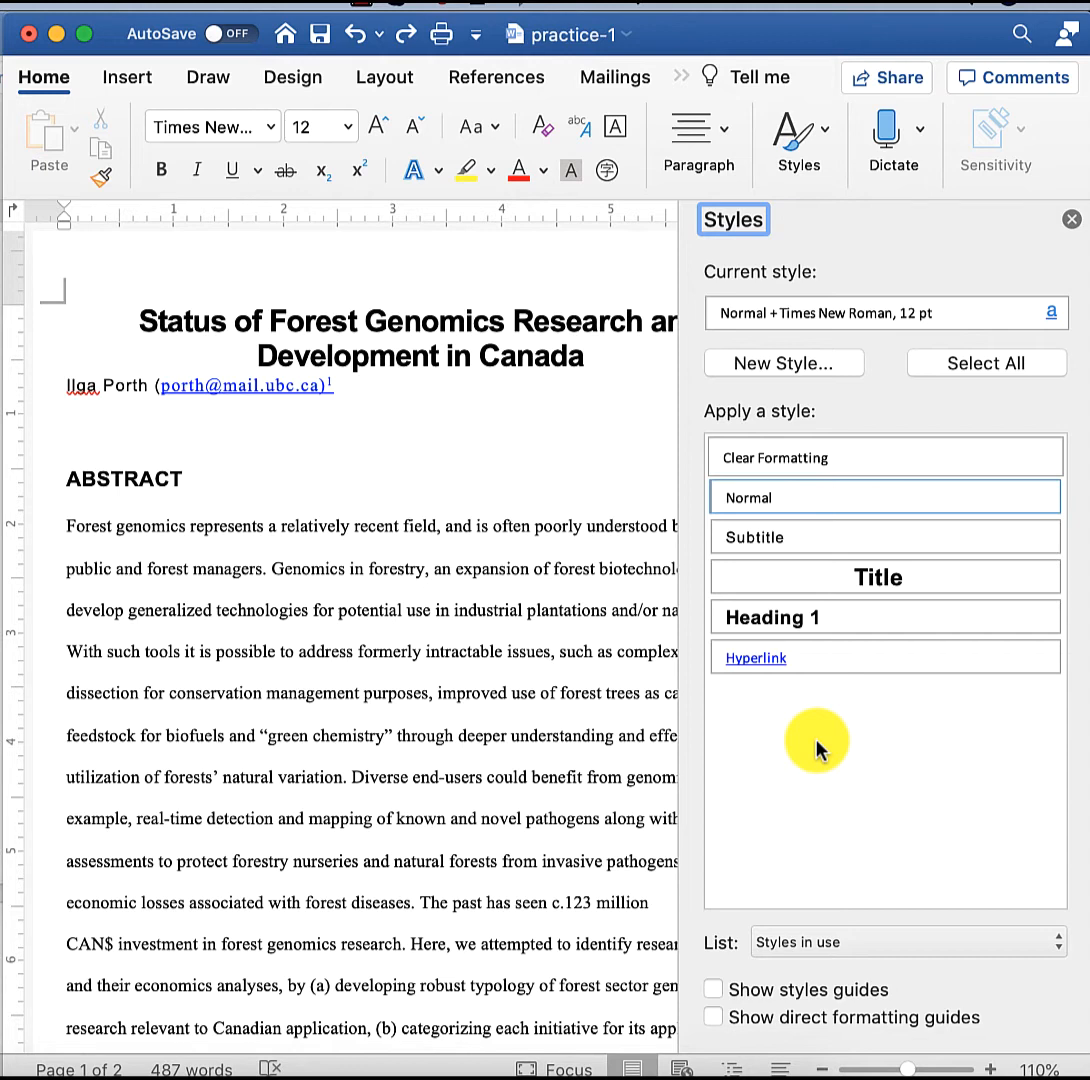
Select the document title and set its font size to 22 directly in the document
left_click(172, 323)
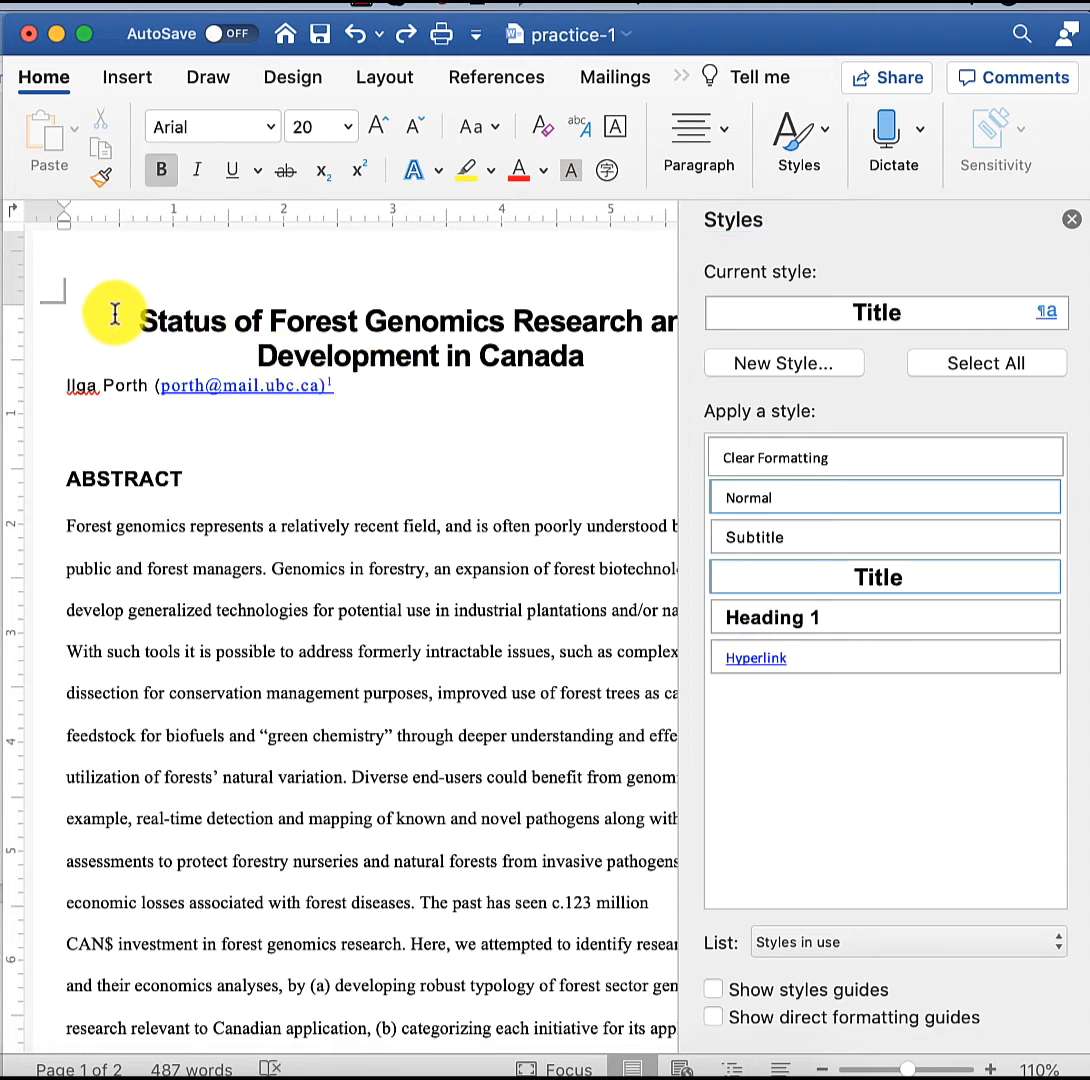
left_click_drag(115, 315, 589, 348)
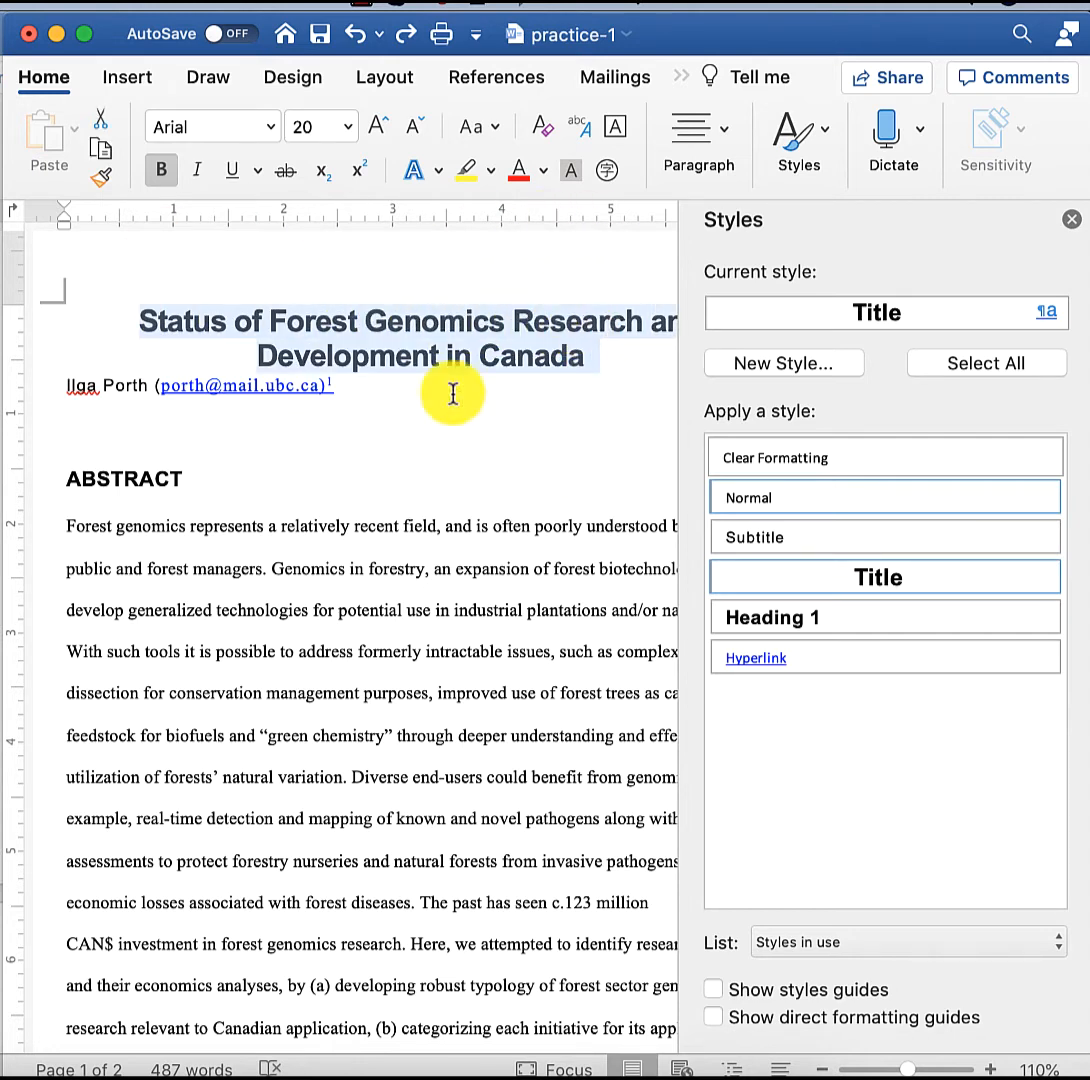
left_click(801, 130)
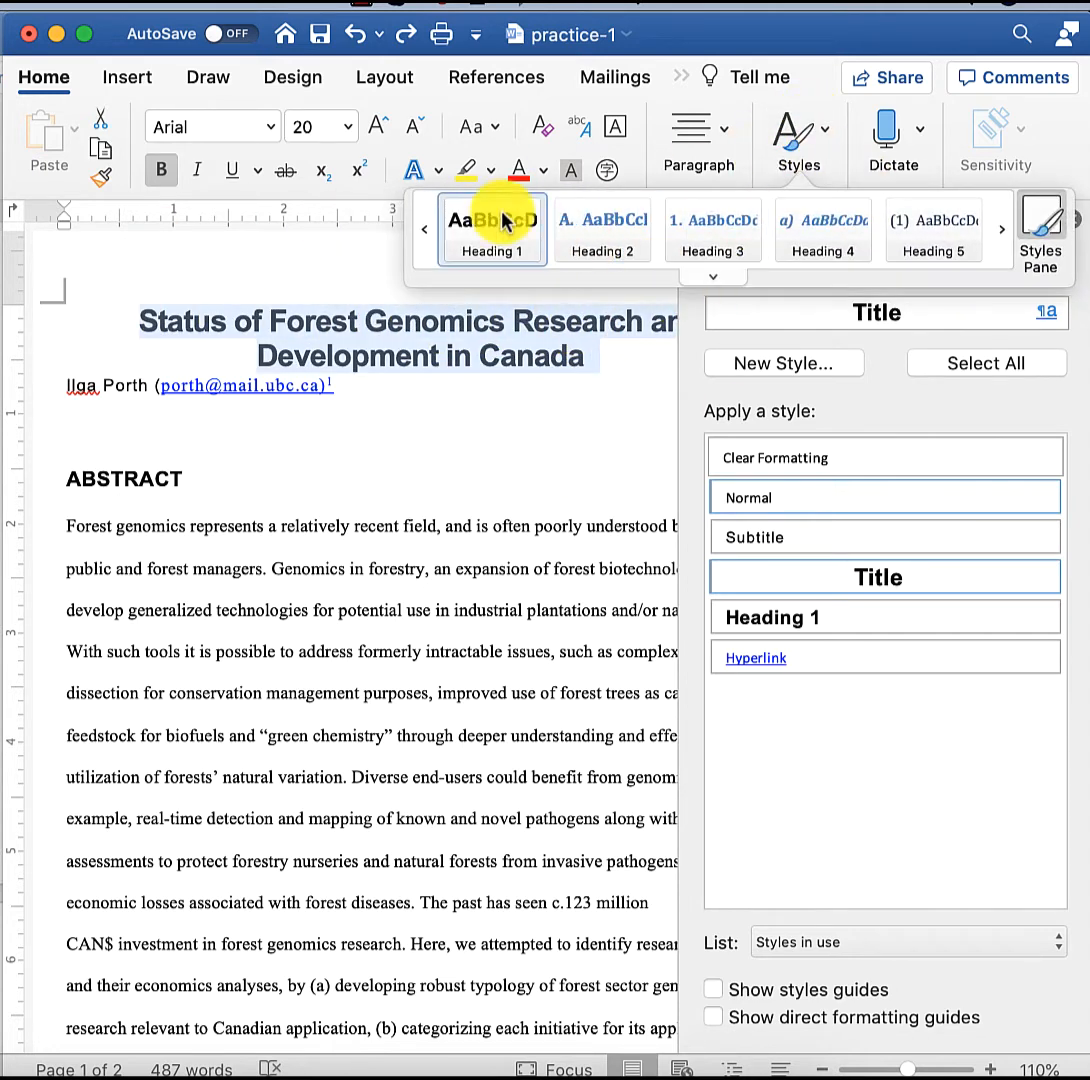
left_click(307, 124)
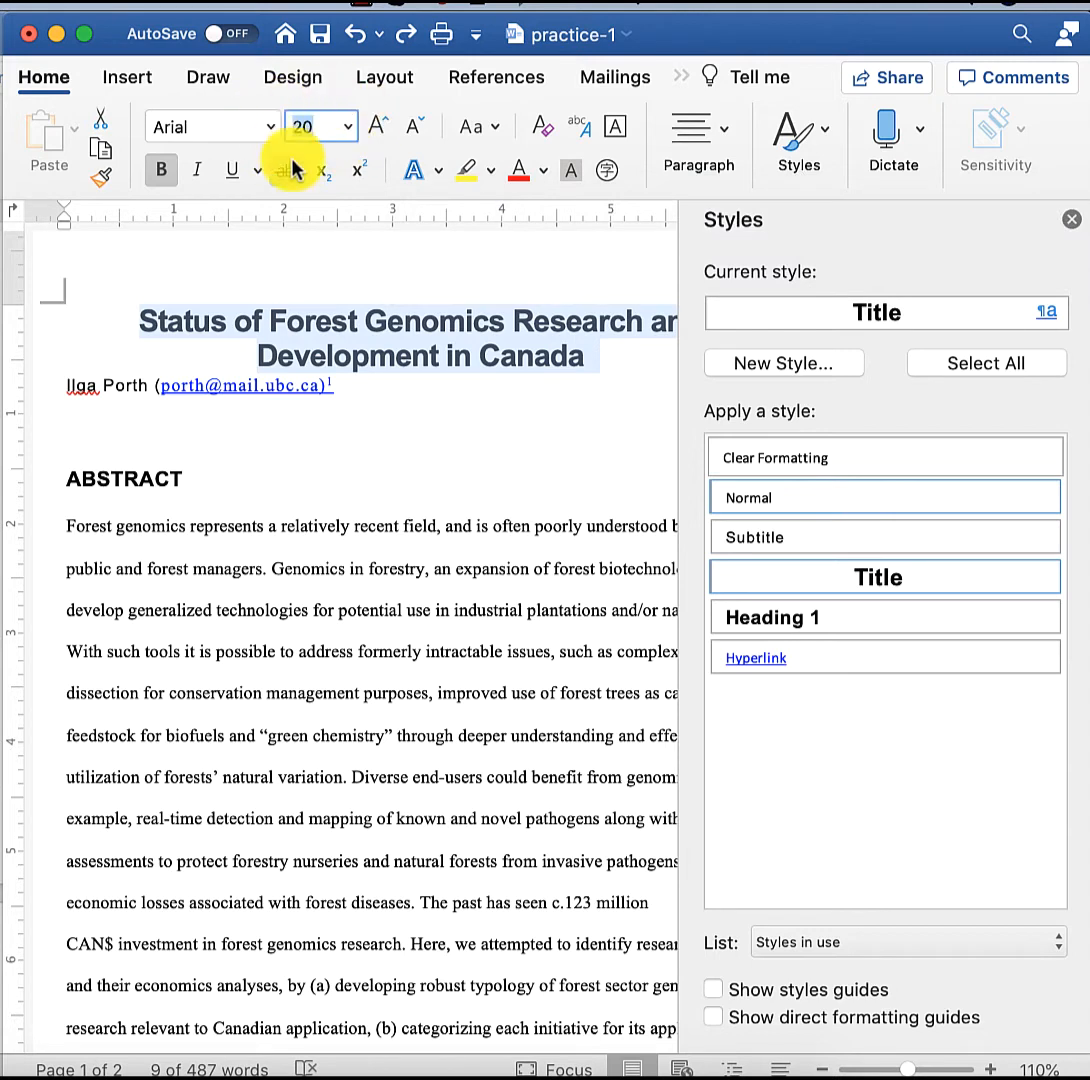
left_click(349, 126)
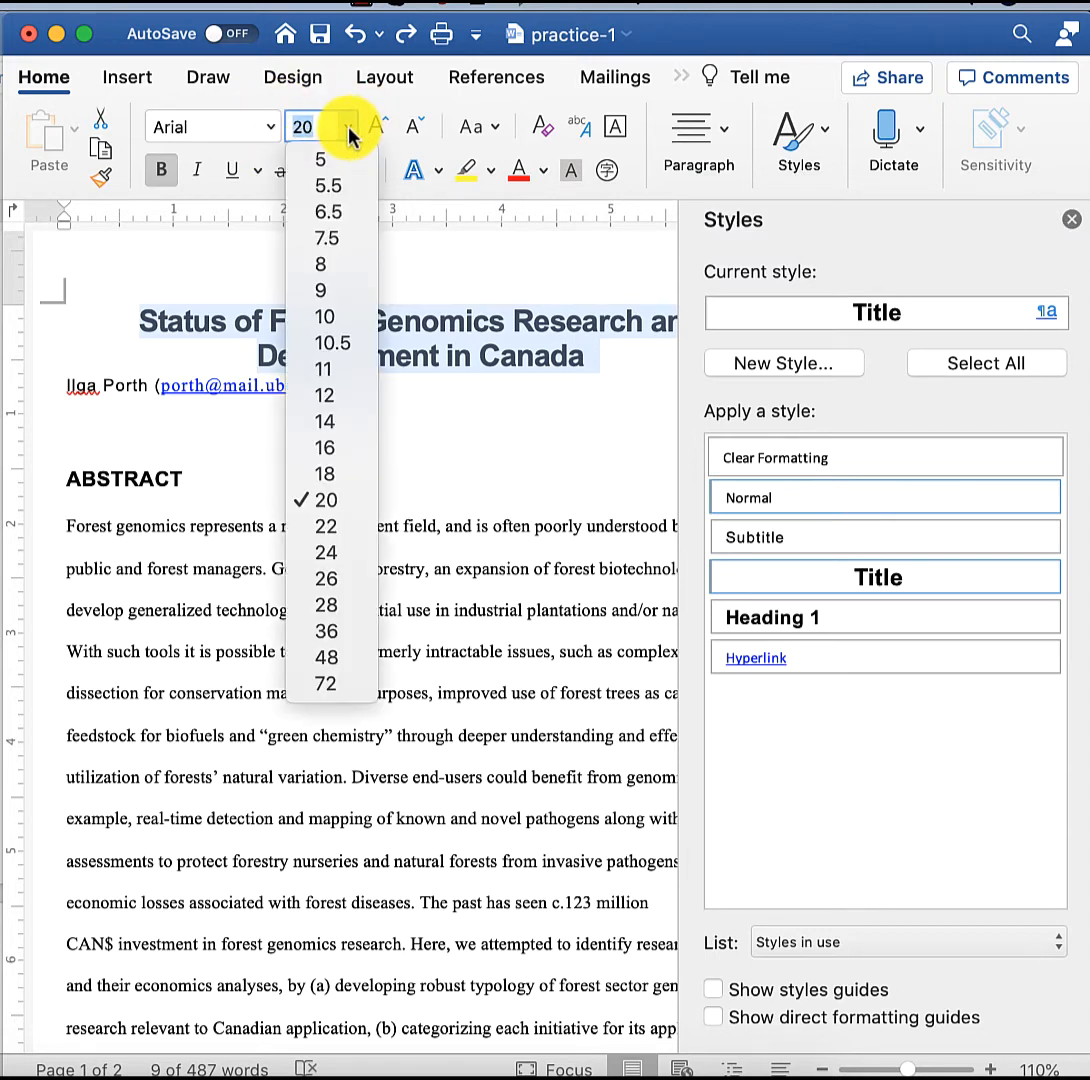
left_click(350, 525)
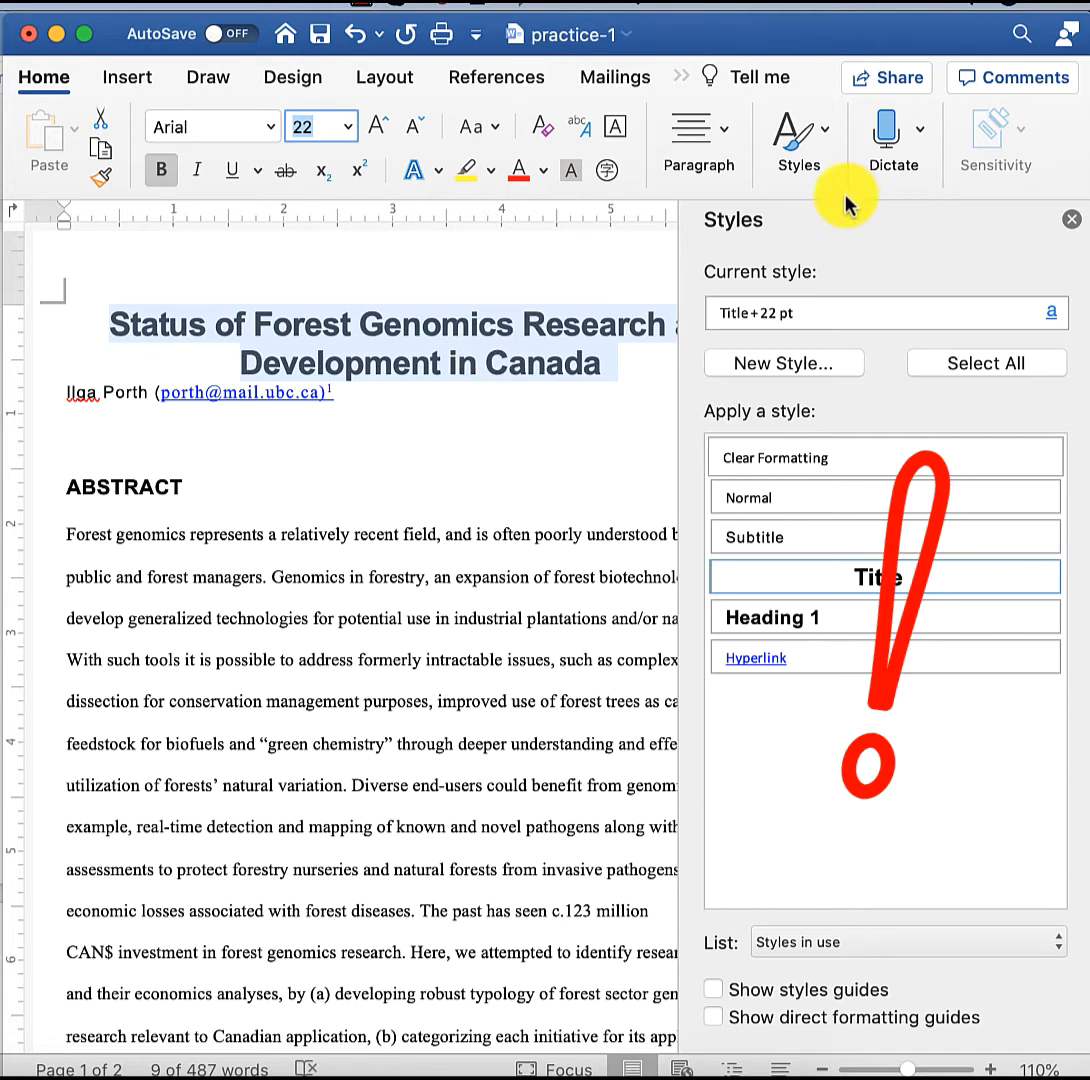
left_click(797, 135)
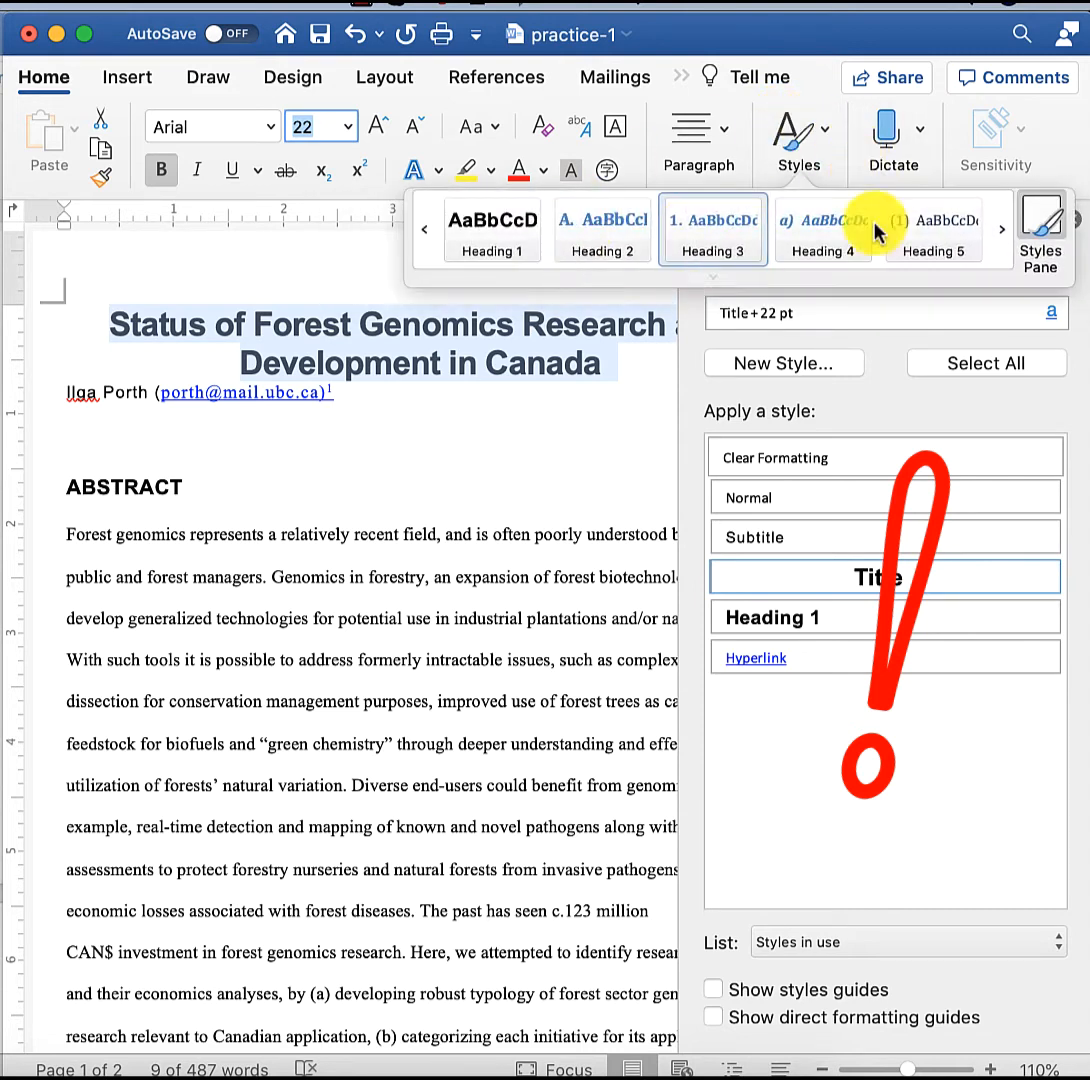
left_click(273, 253)
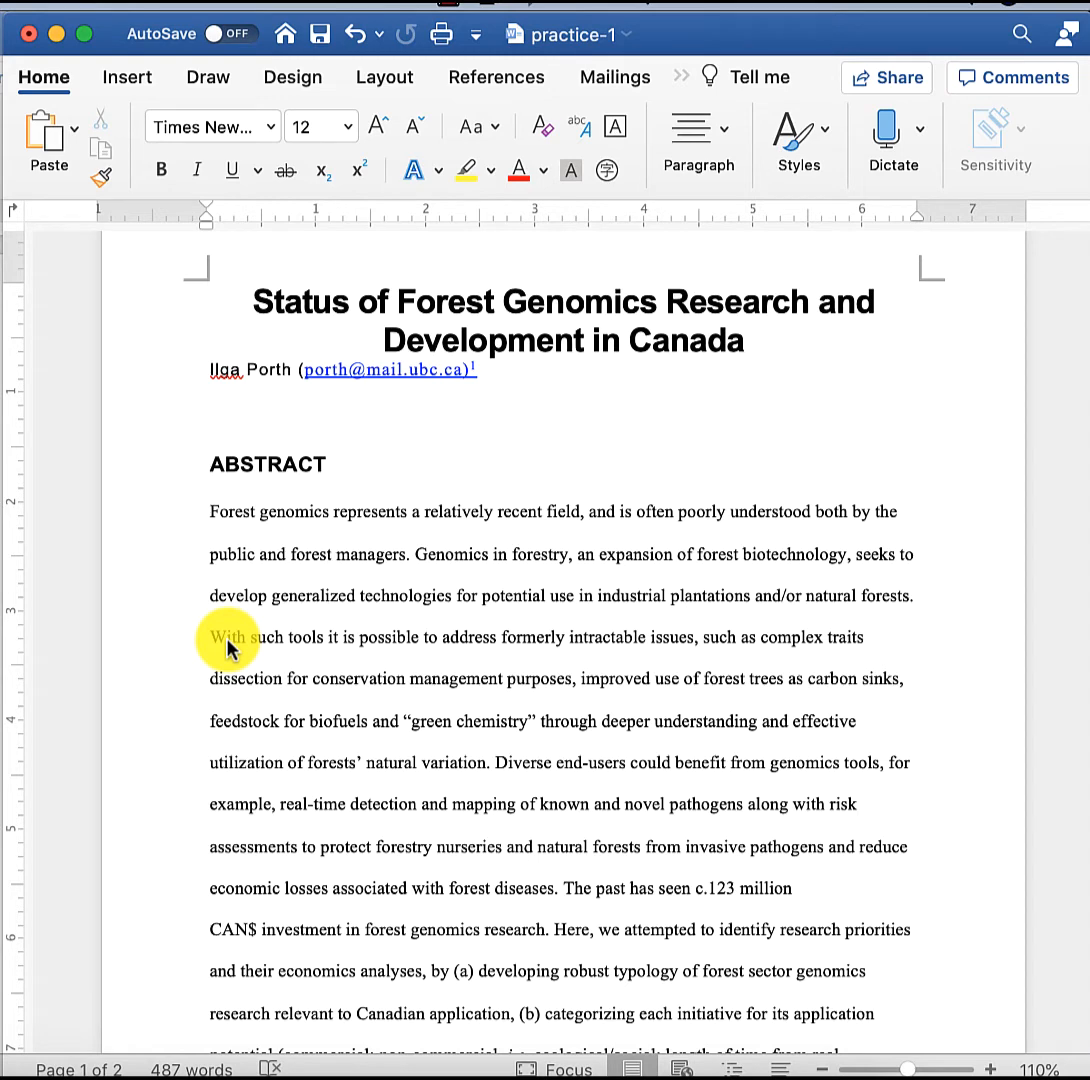
Place the cursor in the Abstract body text, and modify the Normal style to Arial with justified alignment
left_click_drag(202, 506, 710, 858)
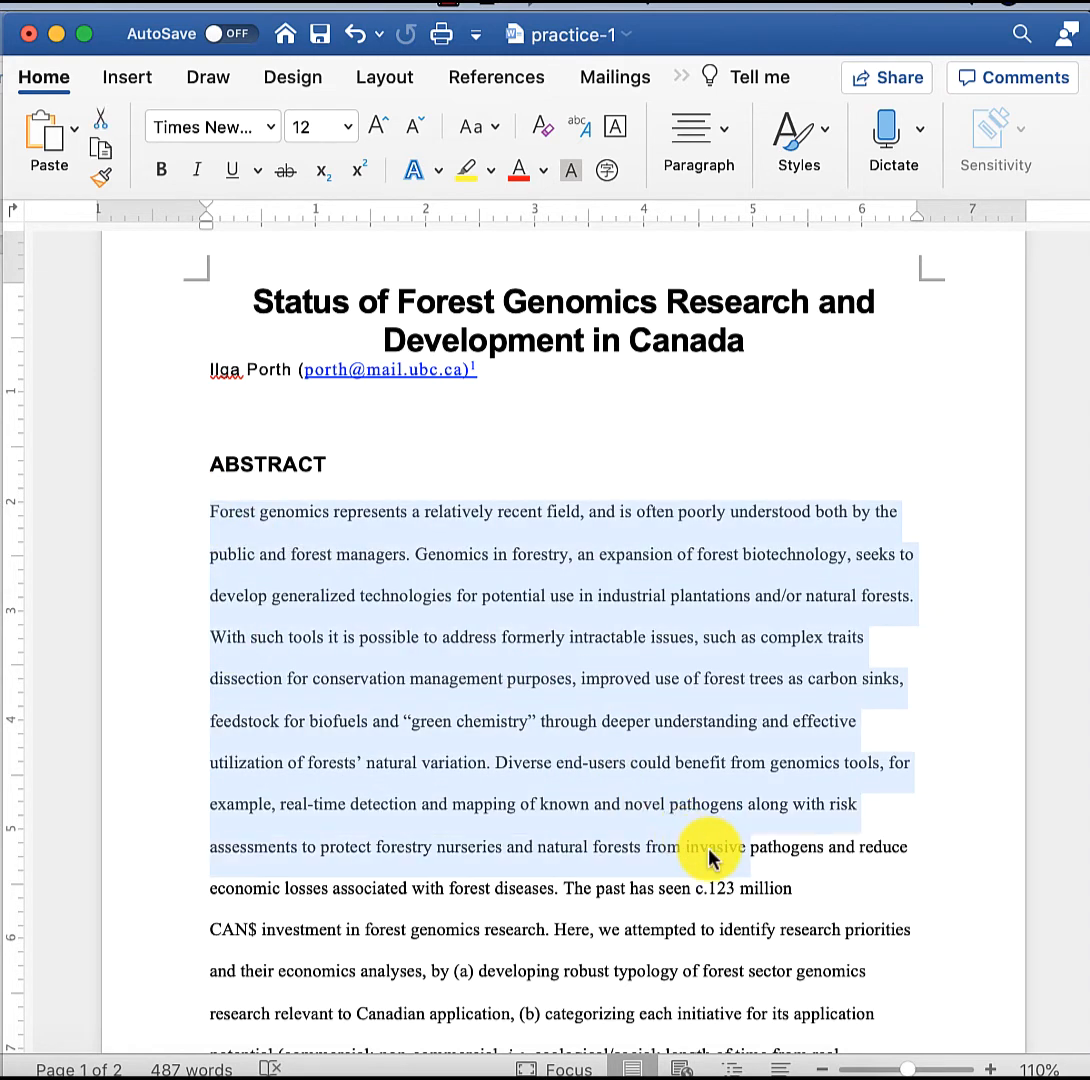
left_click(585, 803)
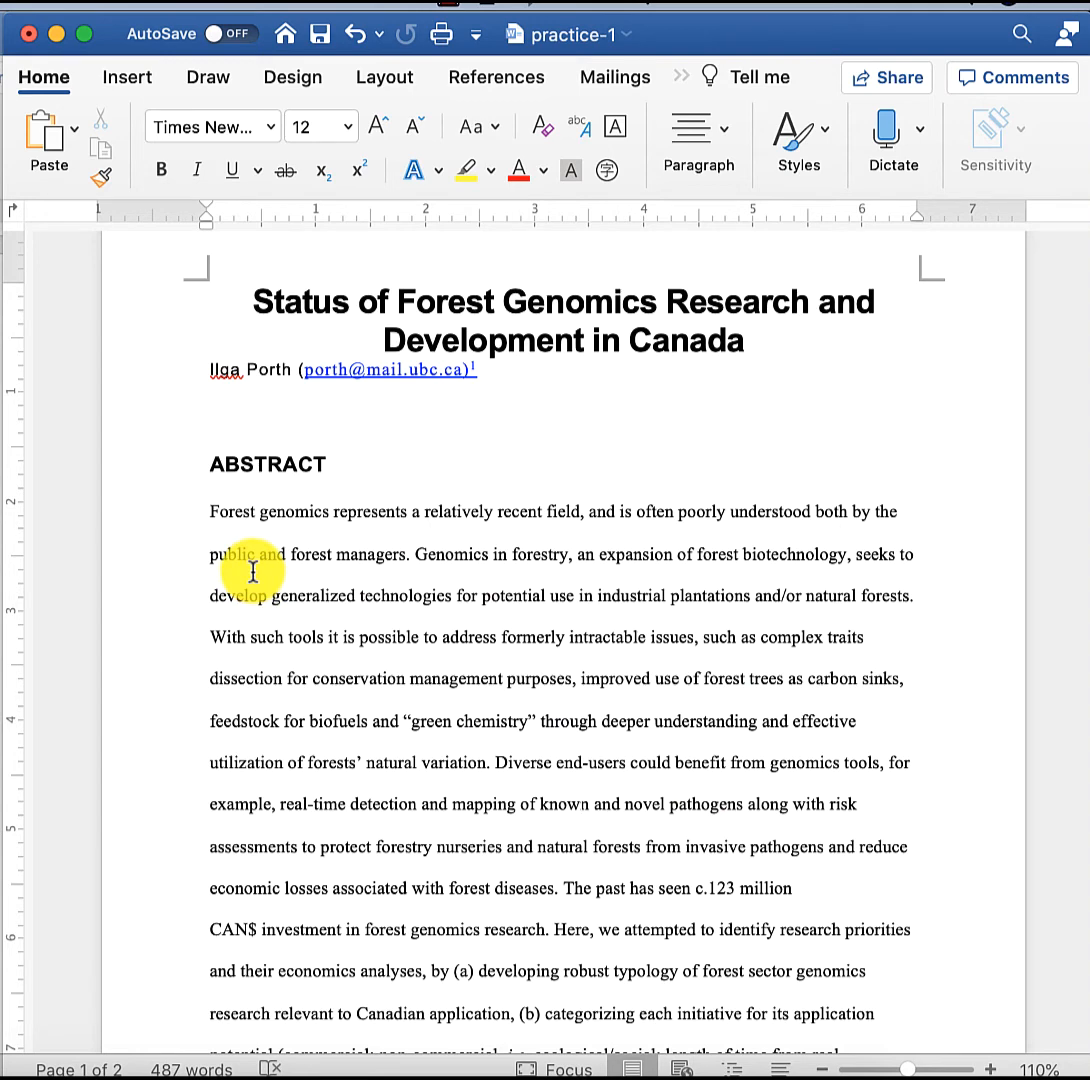
left_click(808, 137)
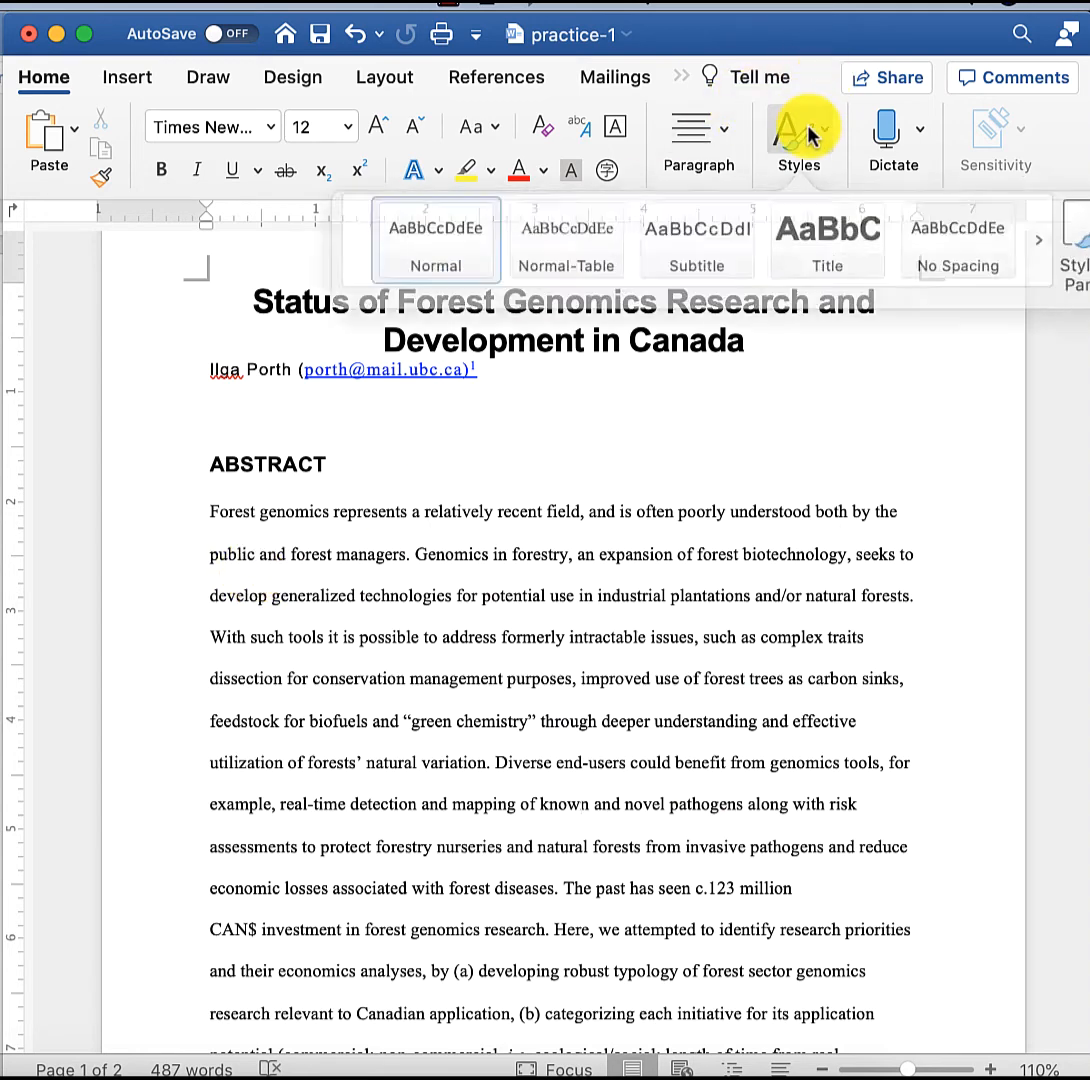
right_click(502, 234)
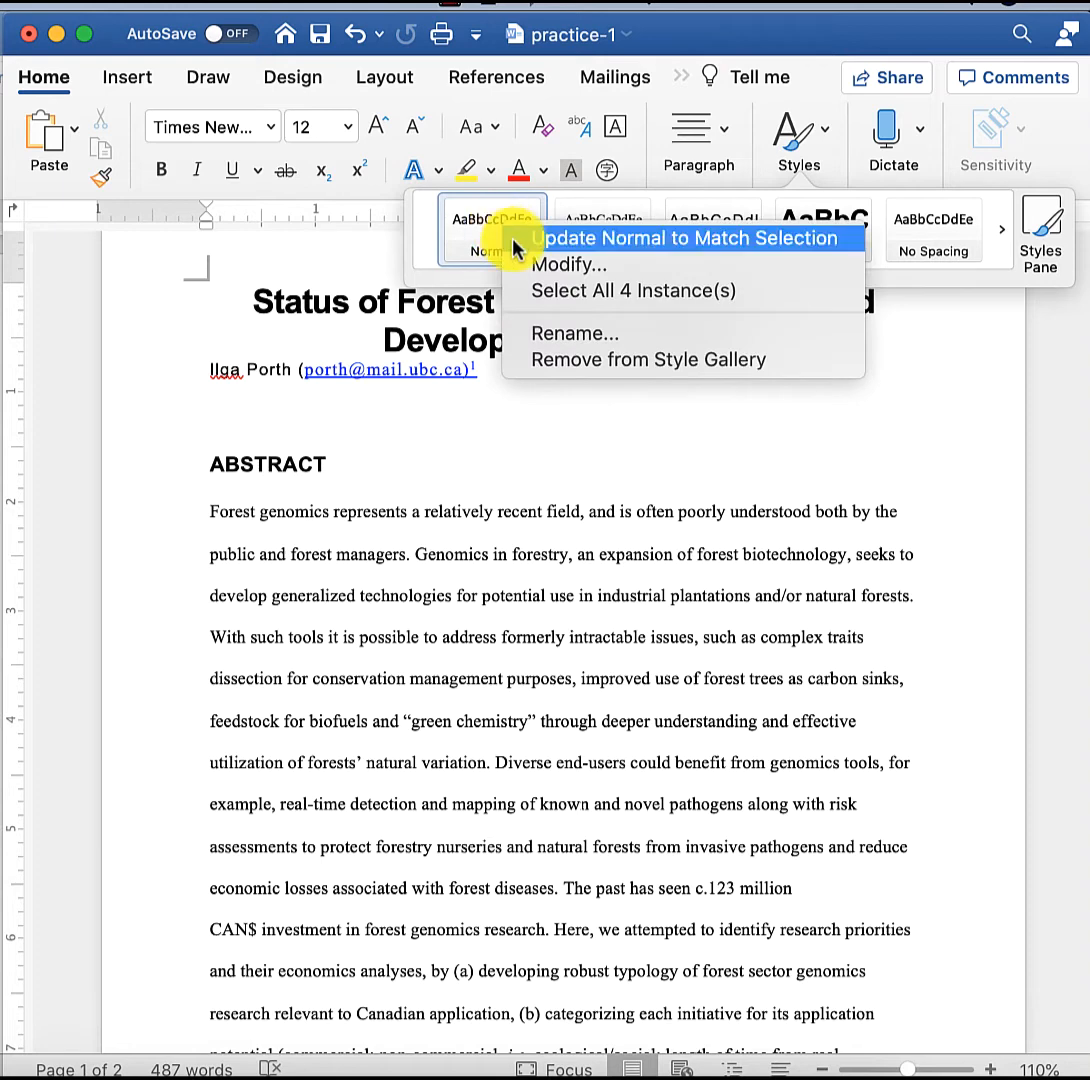
left_click(520, 264)
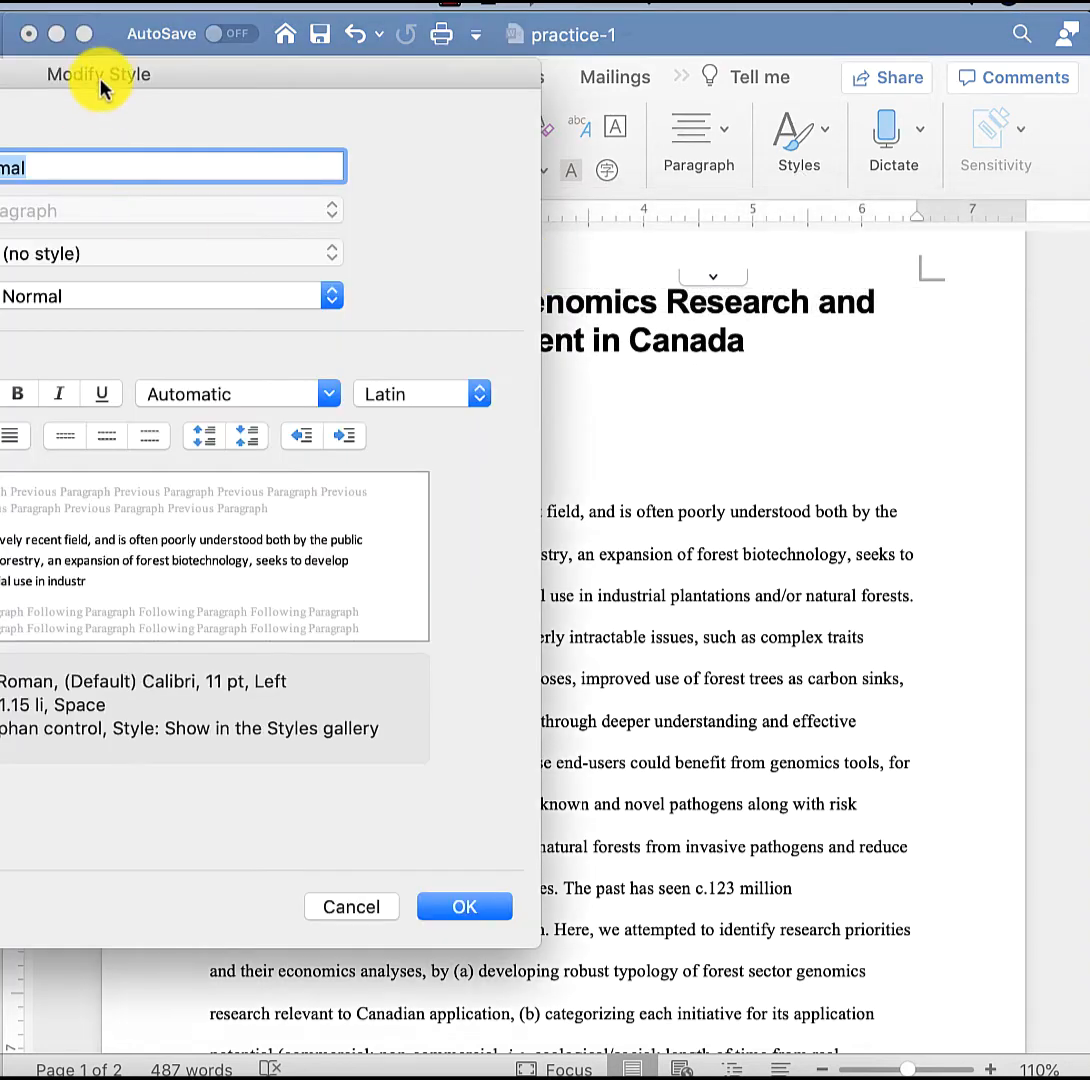
left_click_drag(97, 76, 540, 90)
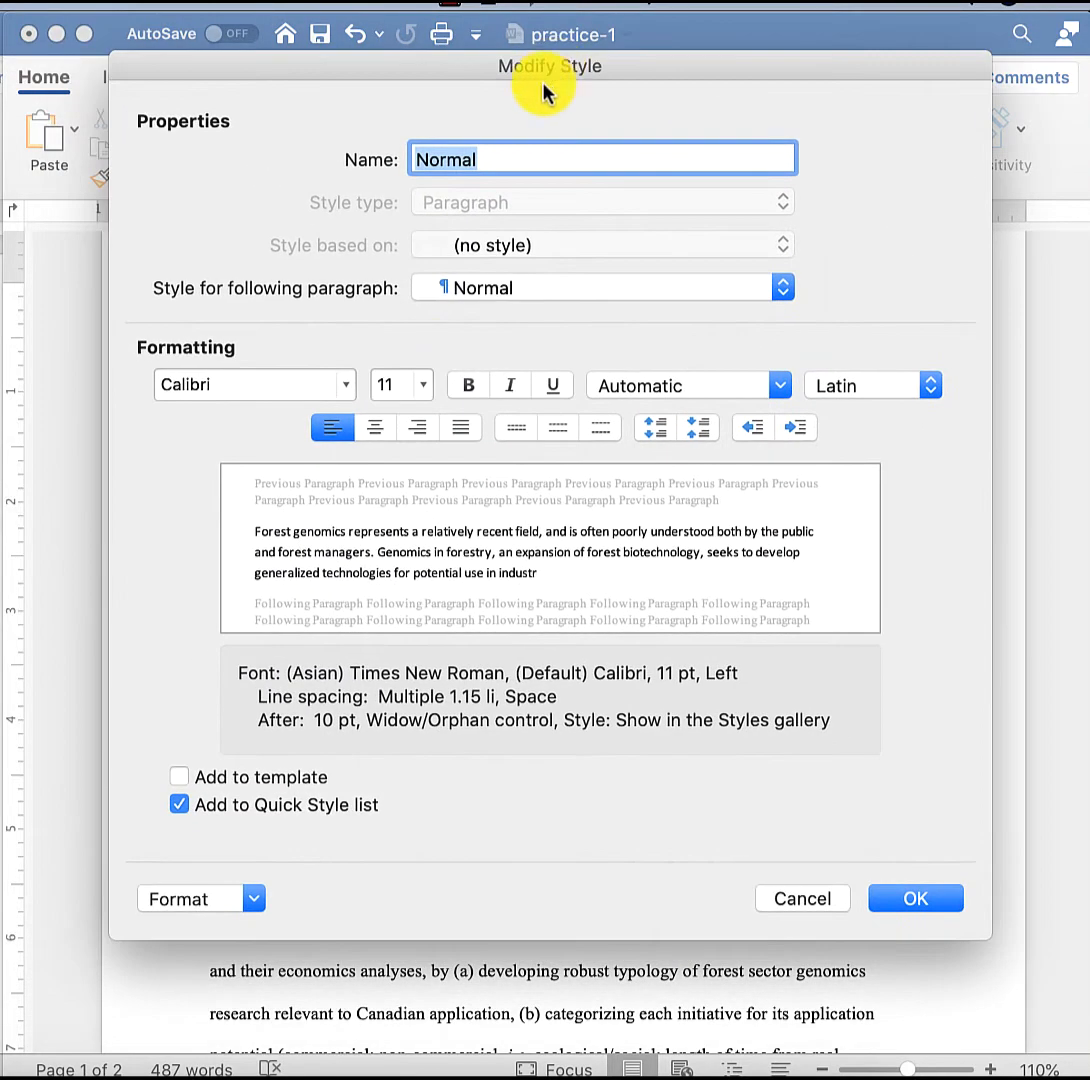
left_click(346, 385)
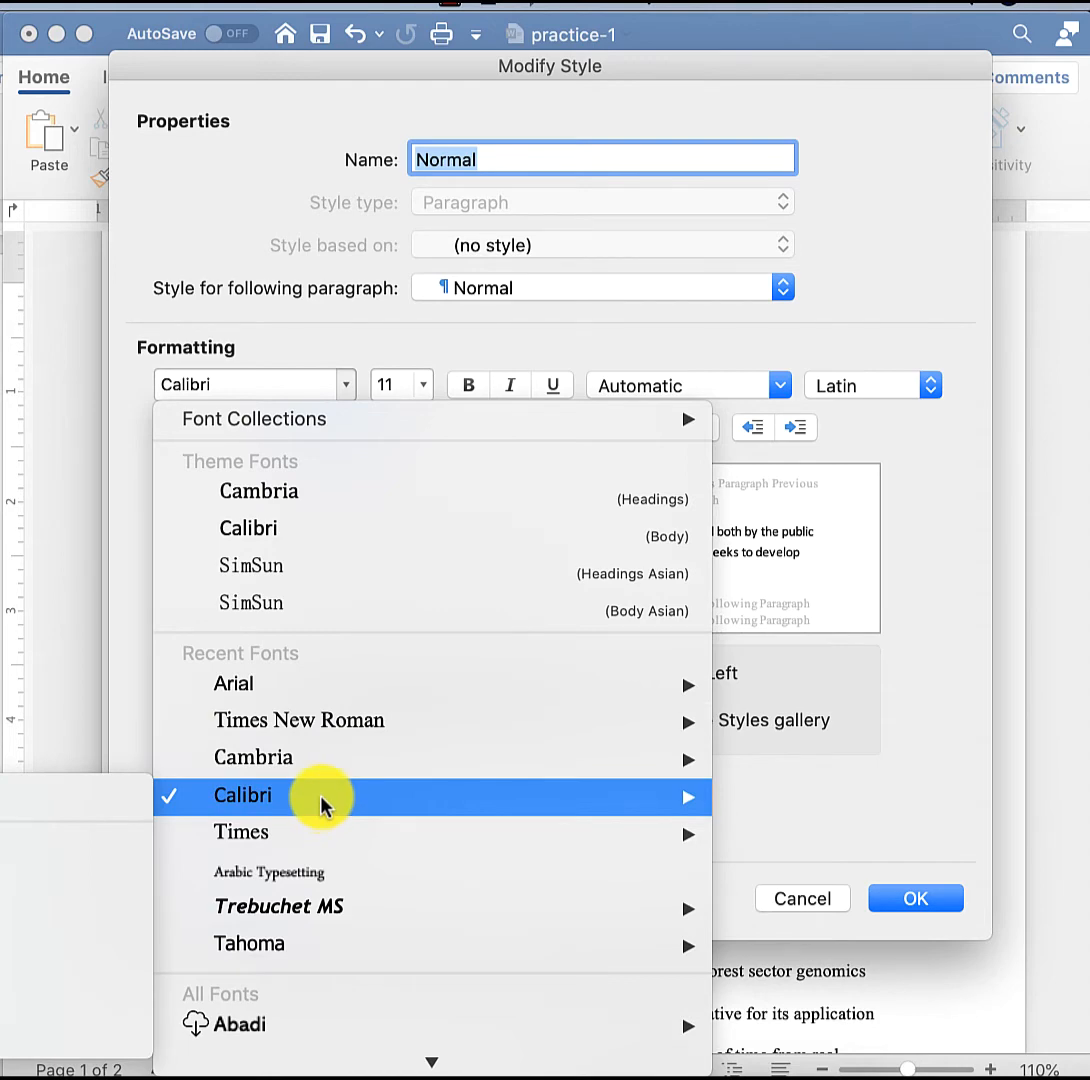
left_click(270, 697)
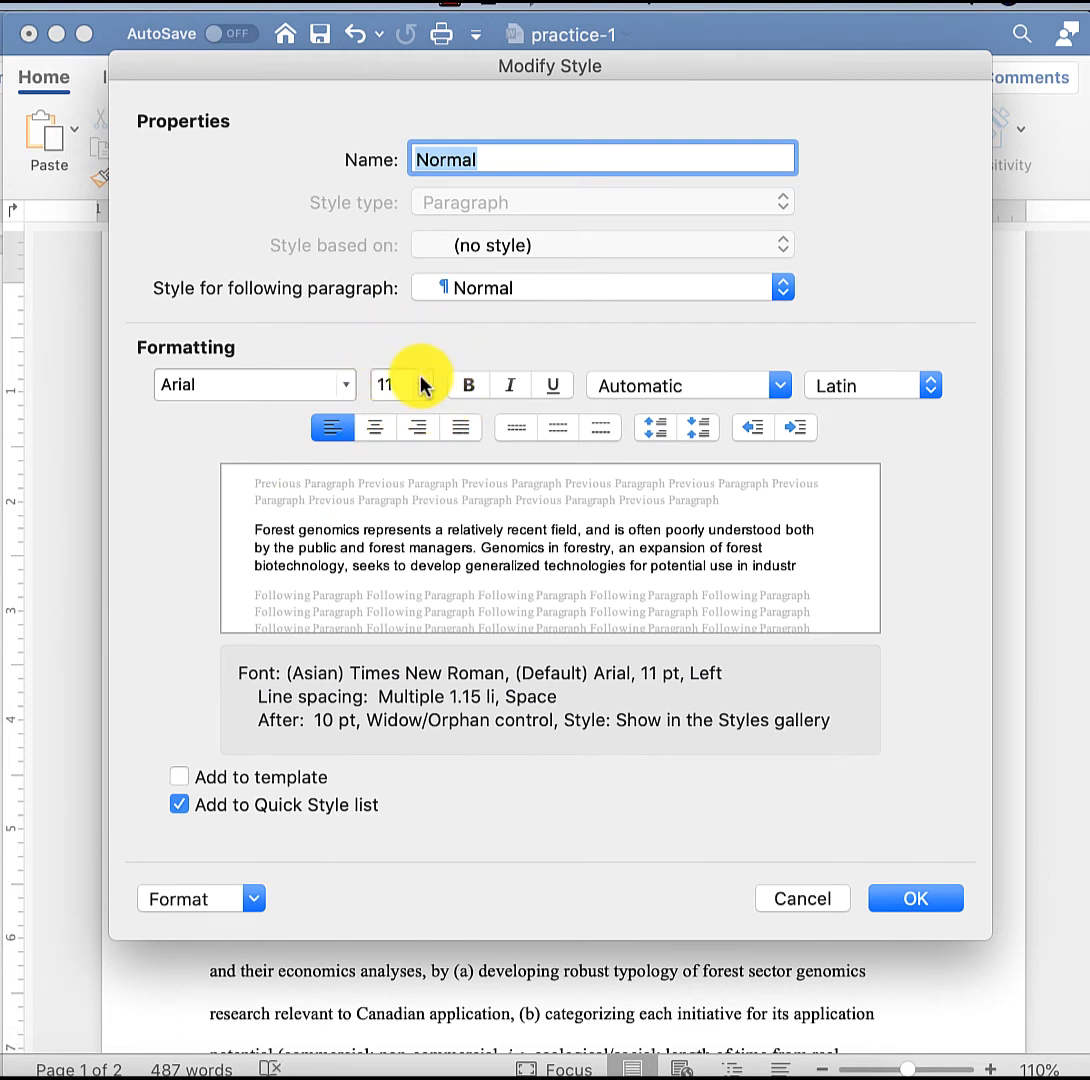
left_click(458, 430)
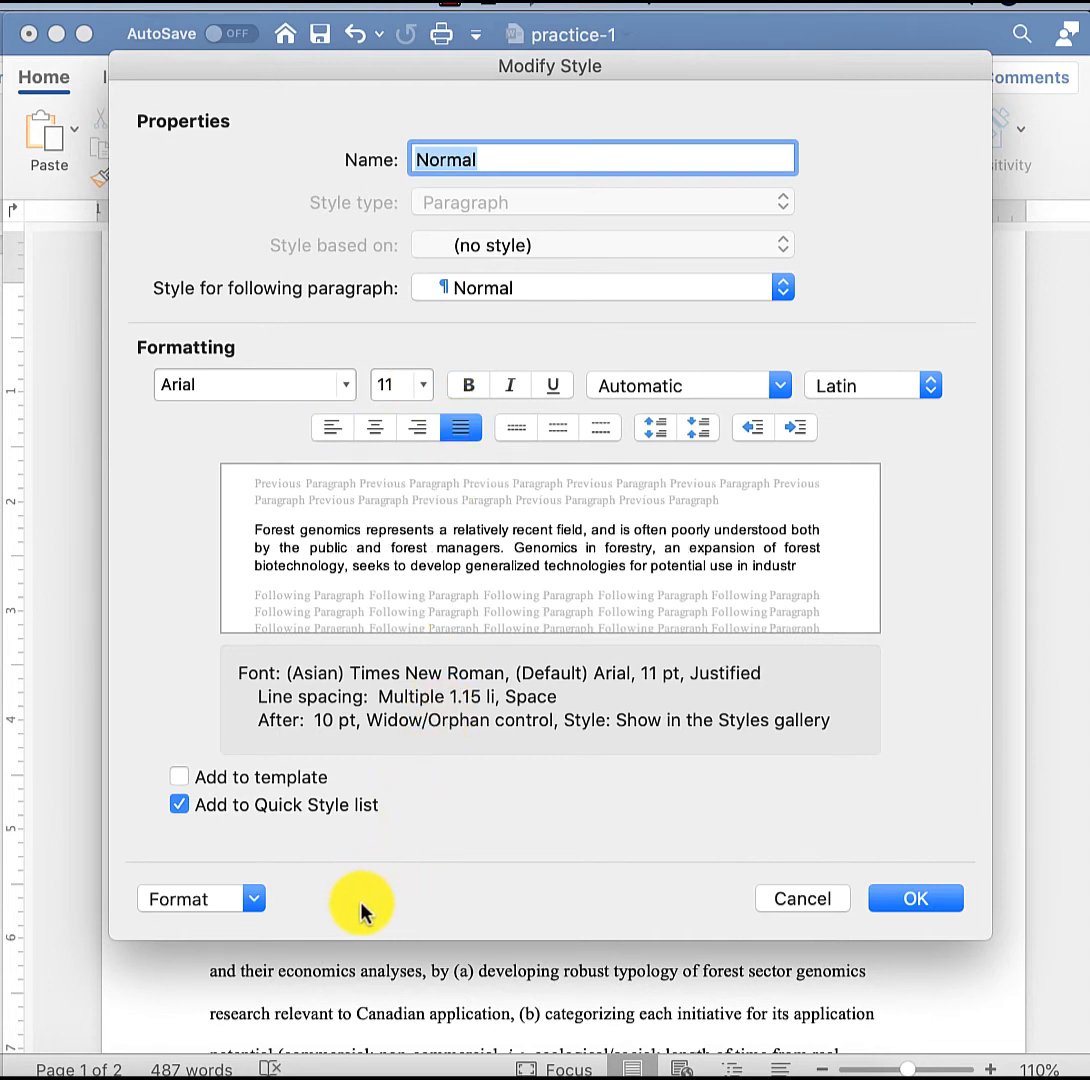
Give the Normal style a first-line indent of 0.5" in its paragraph settings
left_click(199, 900)
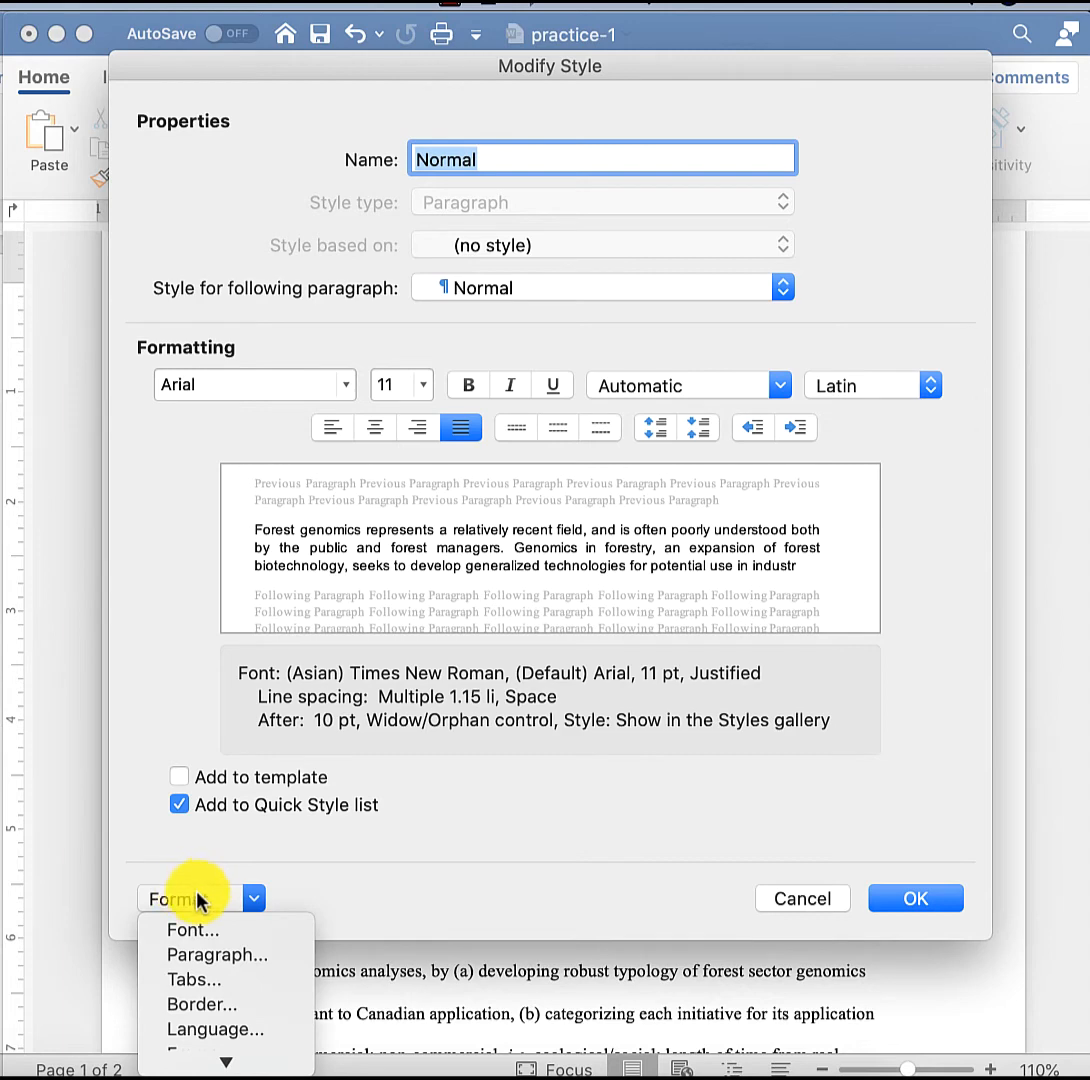
left_click(226, 958)
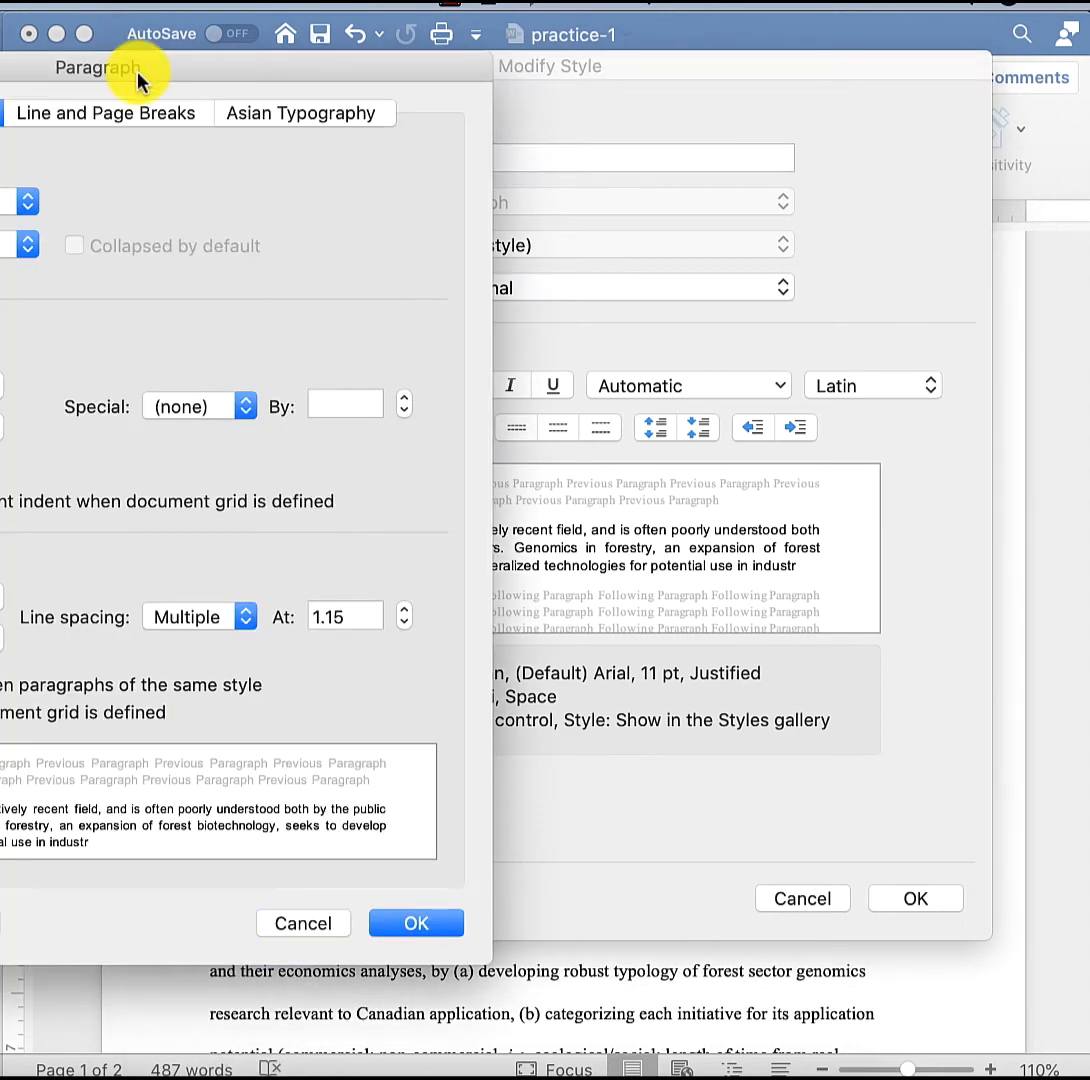
left_click_drag(138, 74, 627, 77)
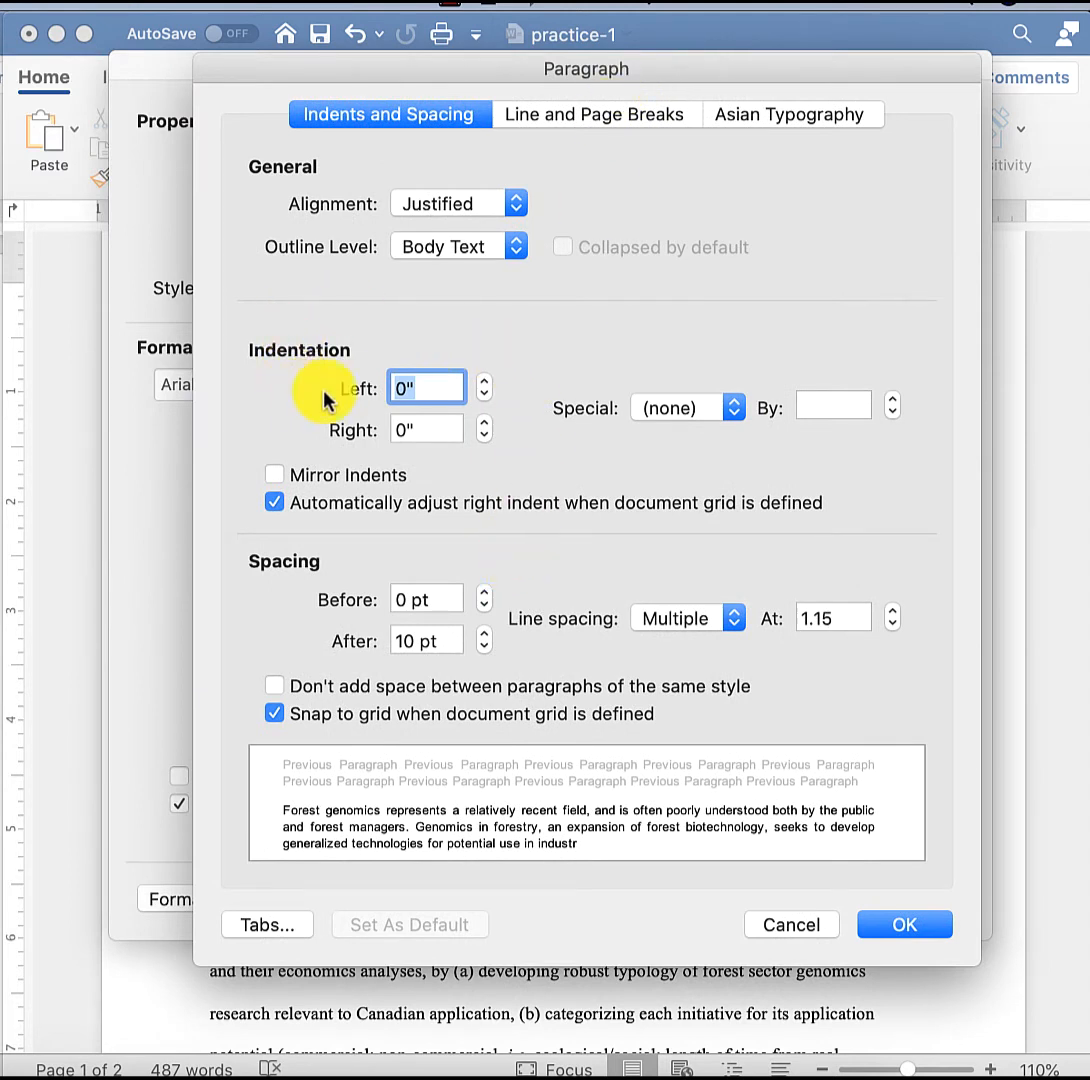
left_click(674, 410)
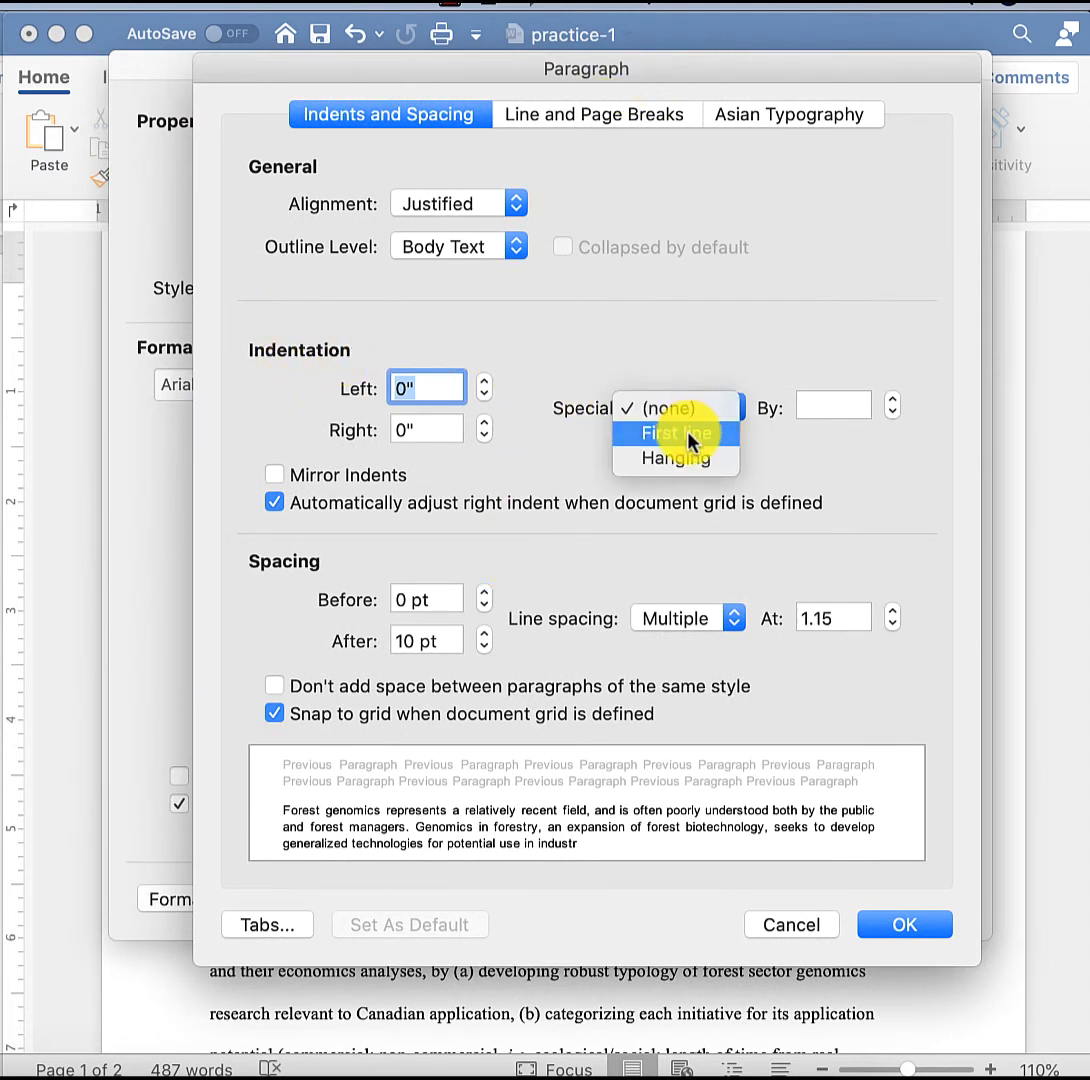
left_click(687, 433)
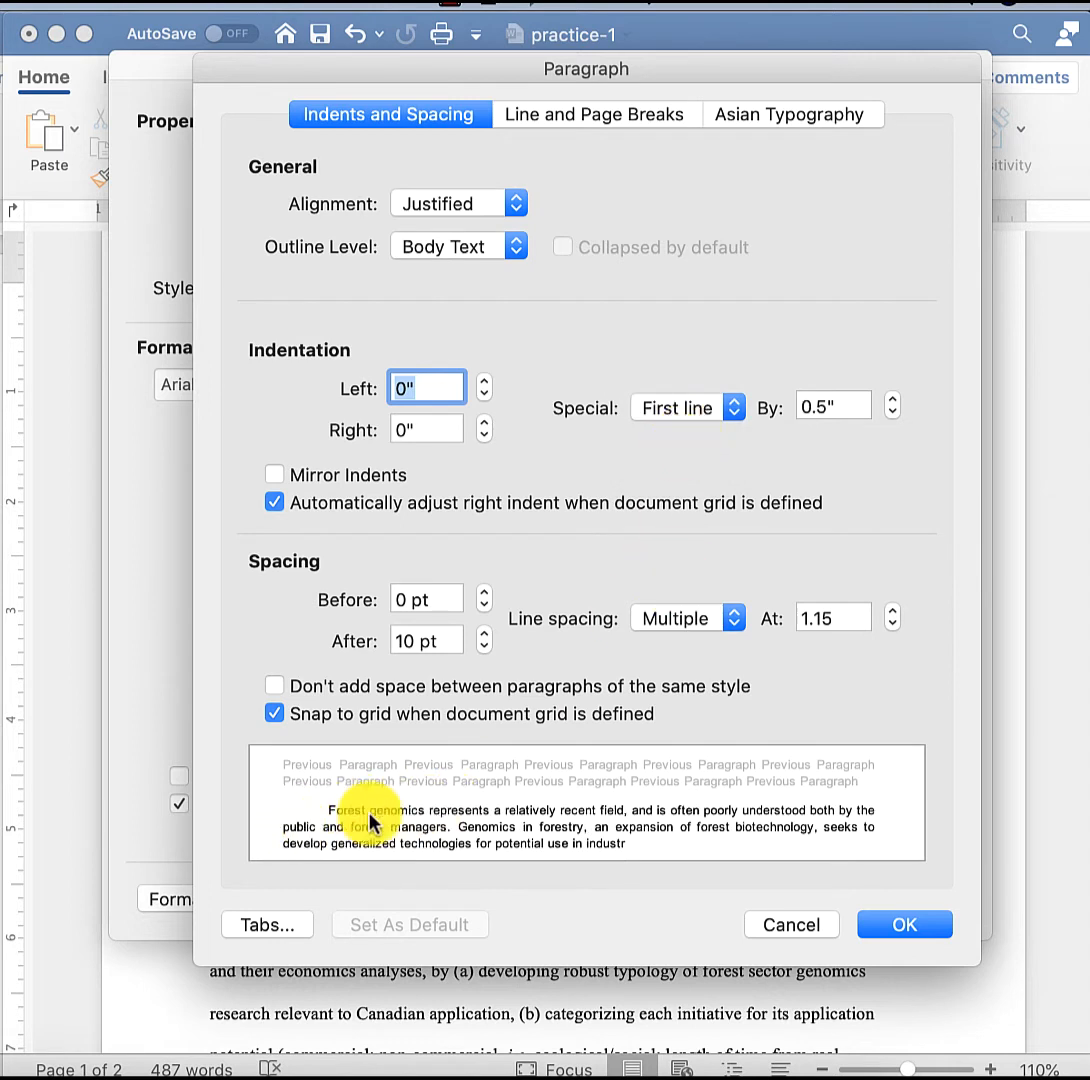
Set the Normal style's line spacing to Double and confirm the style changes
left_click(697, 637)
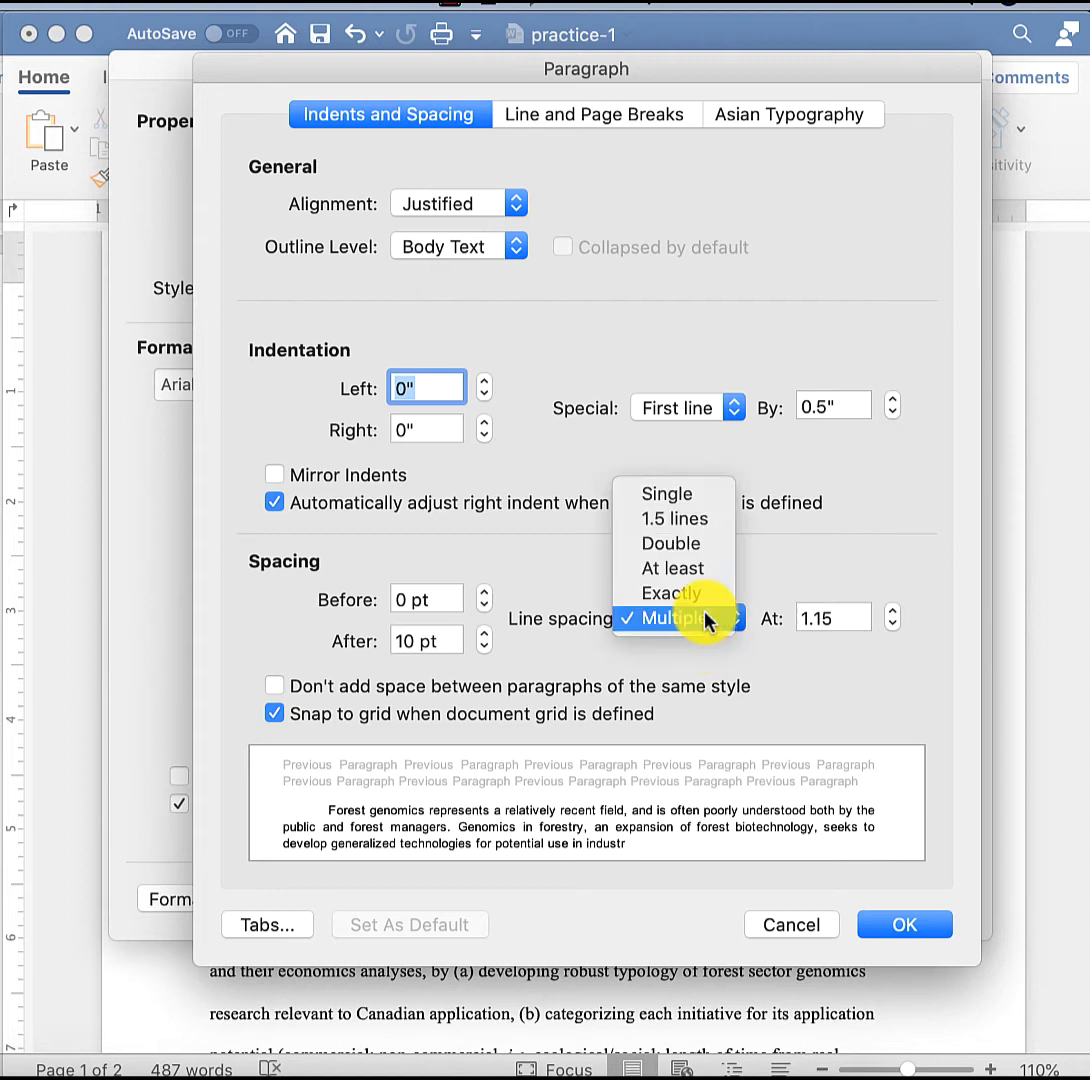
left_click(710, 542)
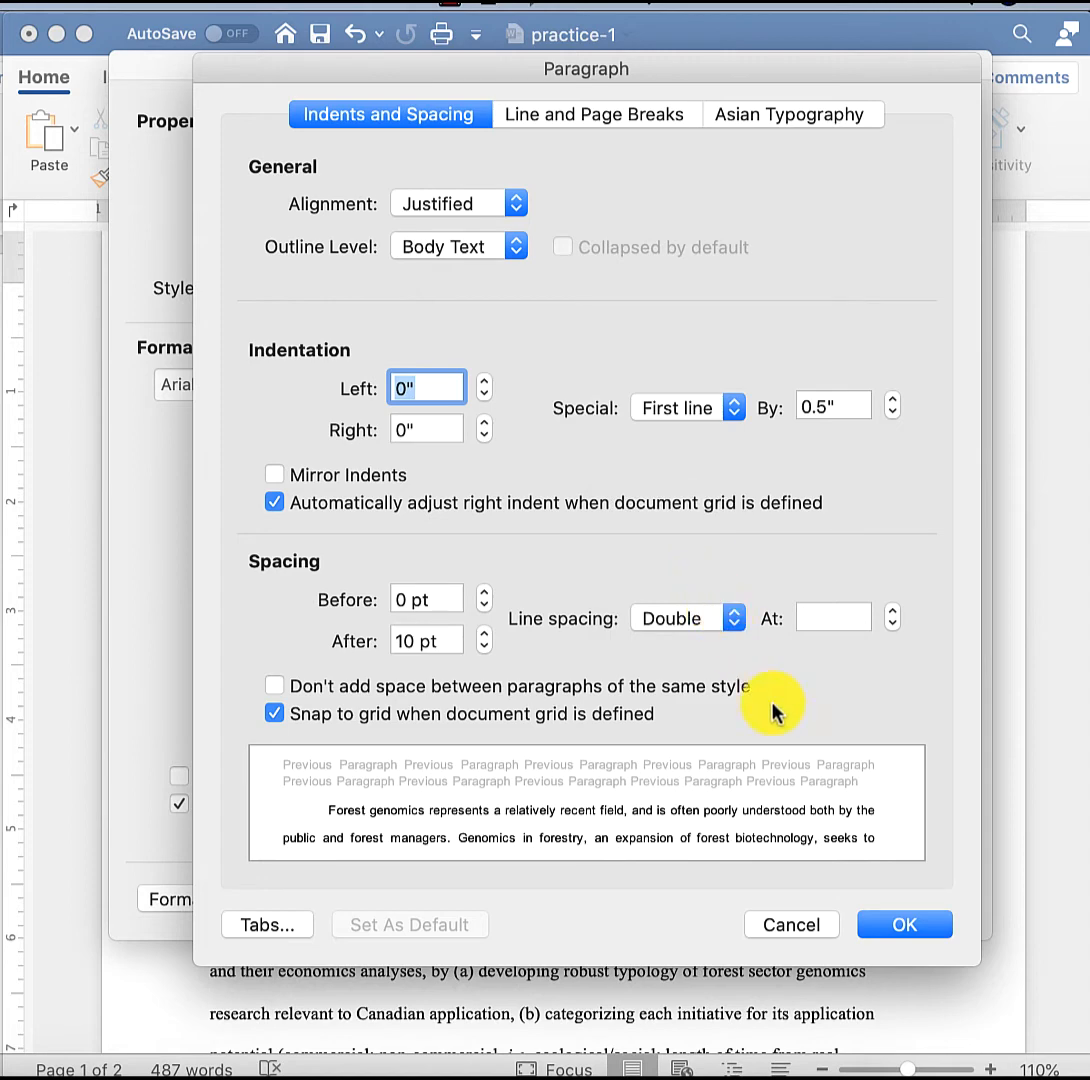
left_click(924, 932)
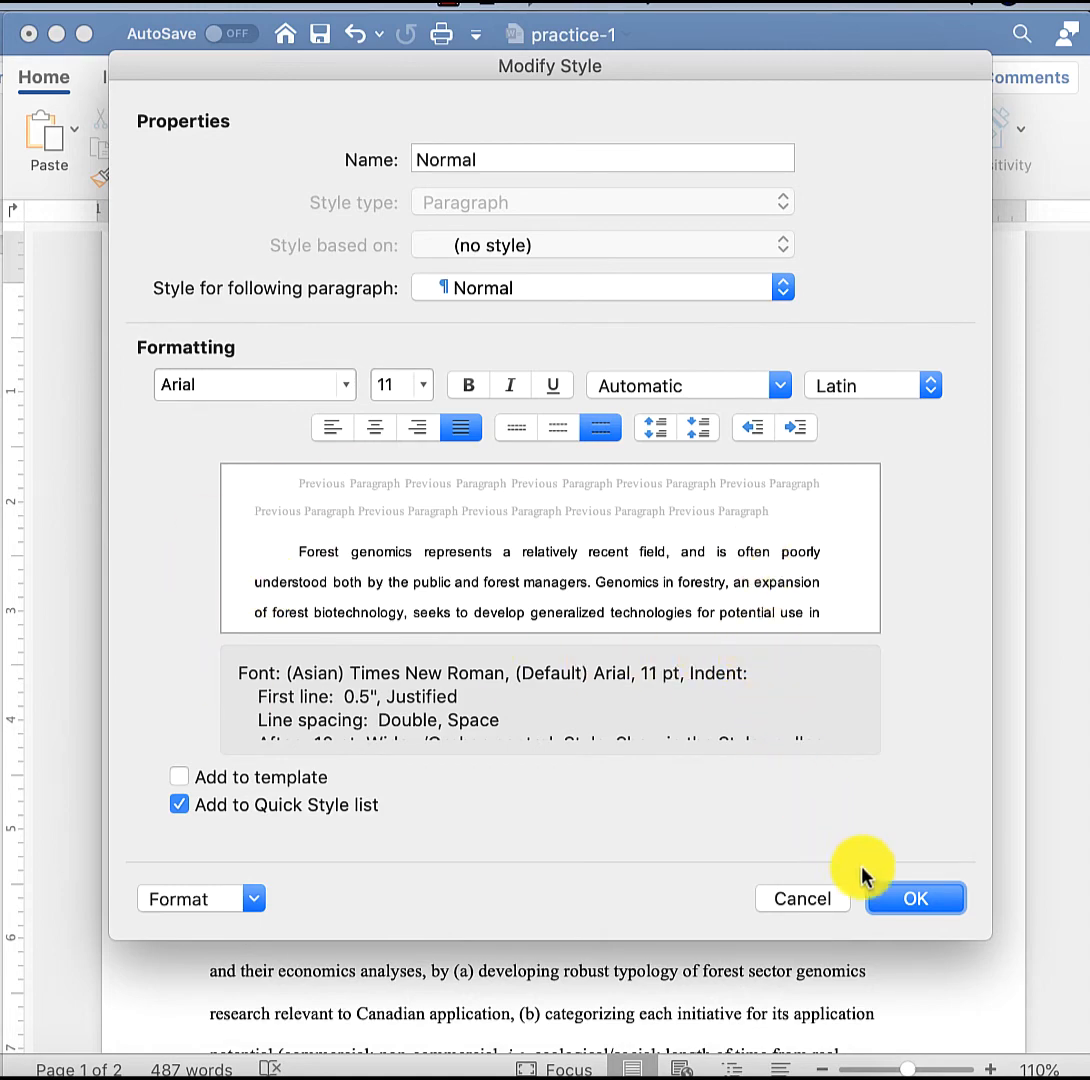
left_click(910, 900)
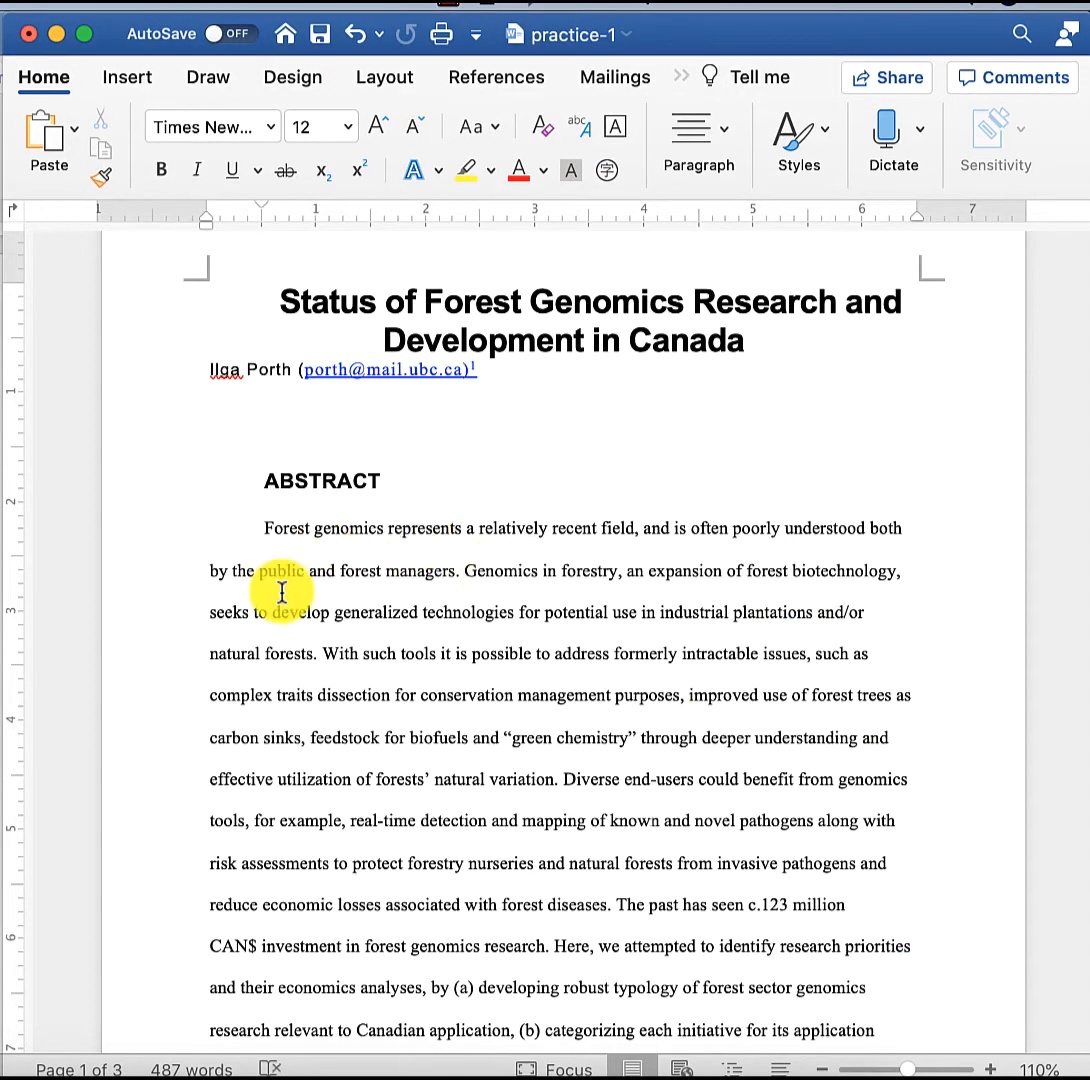
Apply the modified Normal style to the body paragraph under the ABSTRACT heading
scroll(282, 589, "down", 5)
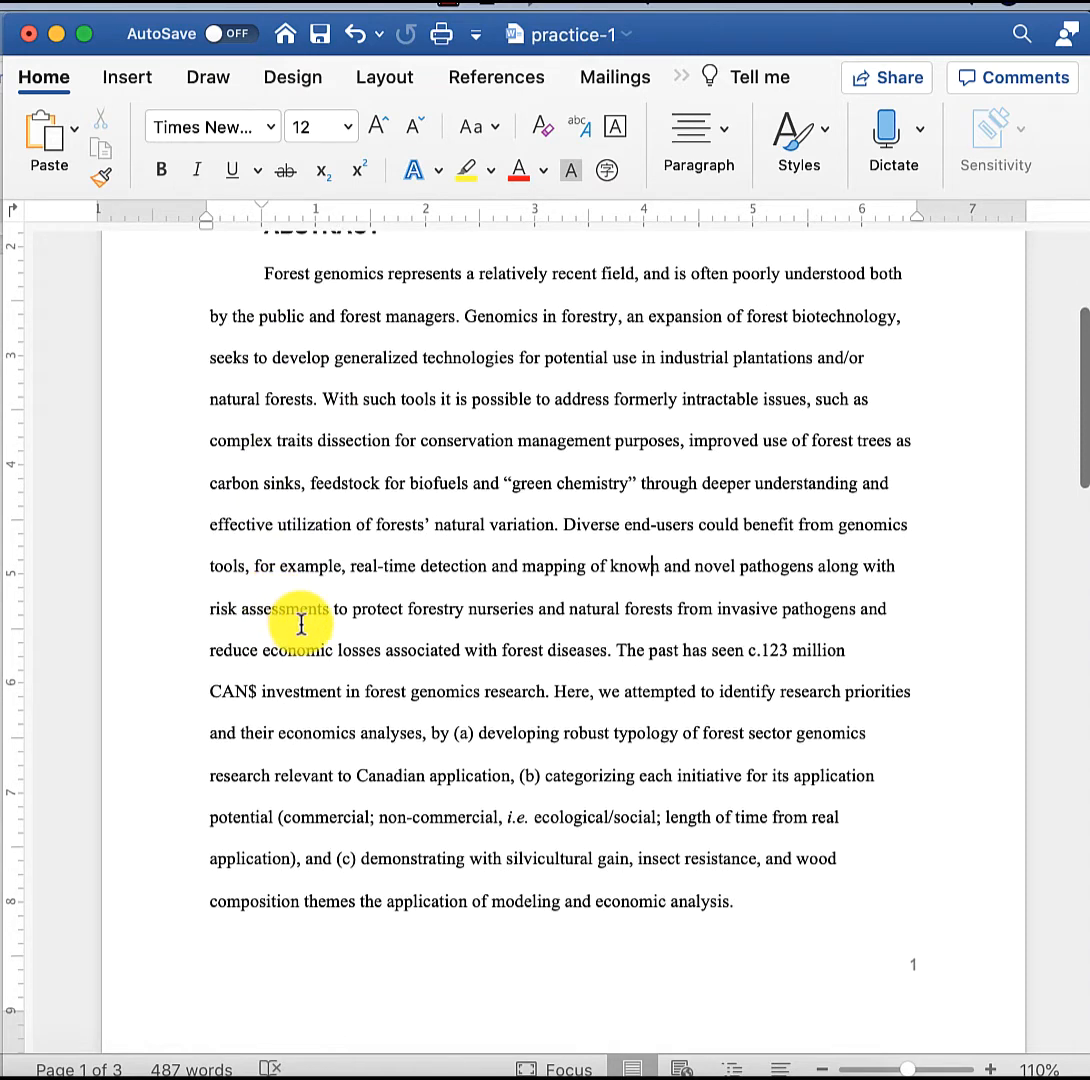
scroll(299, 625, "up", 2)
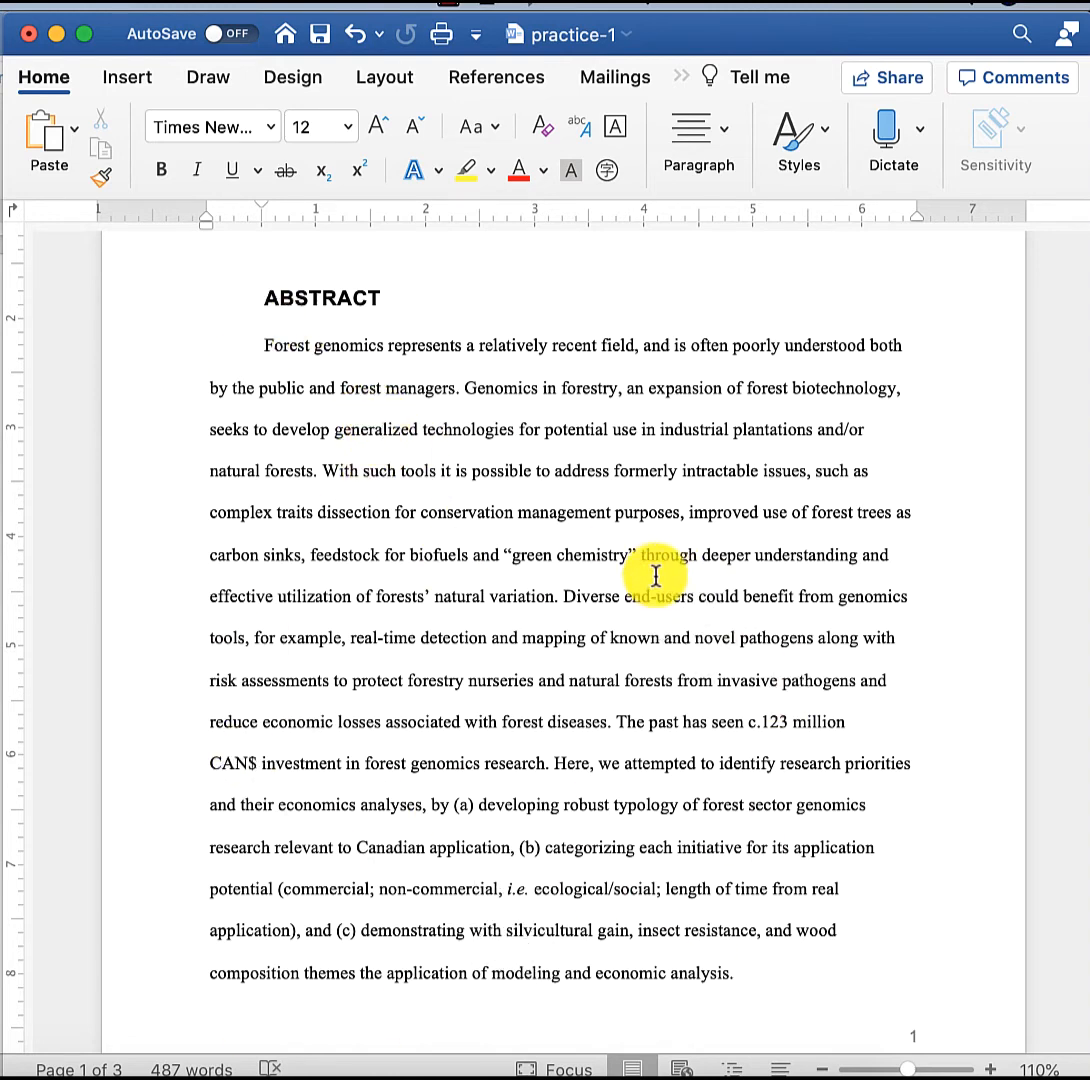
left_click(797, 130)
left_click(482, 230)
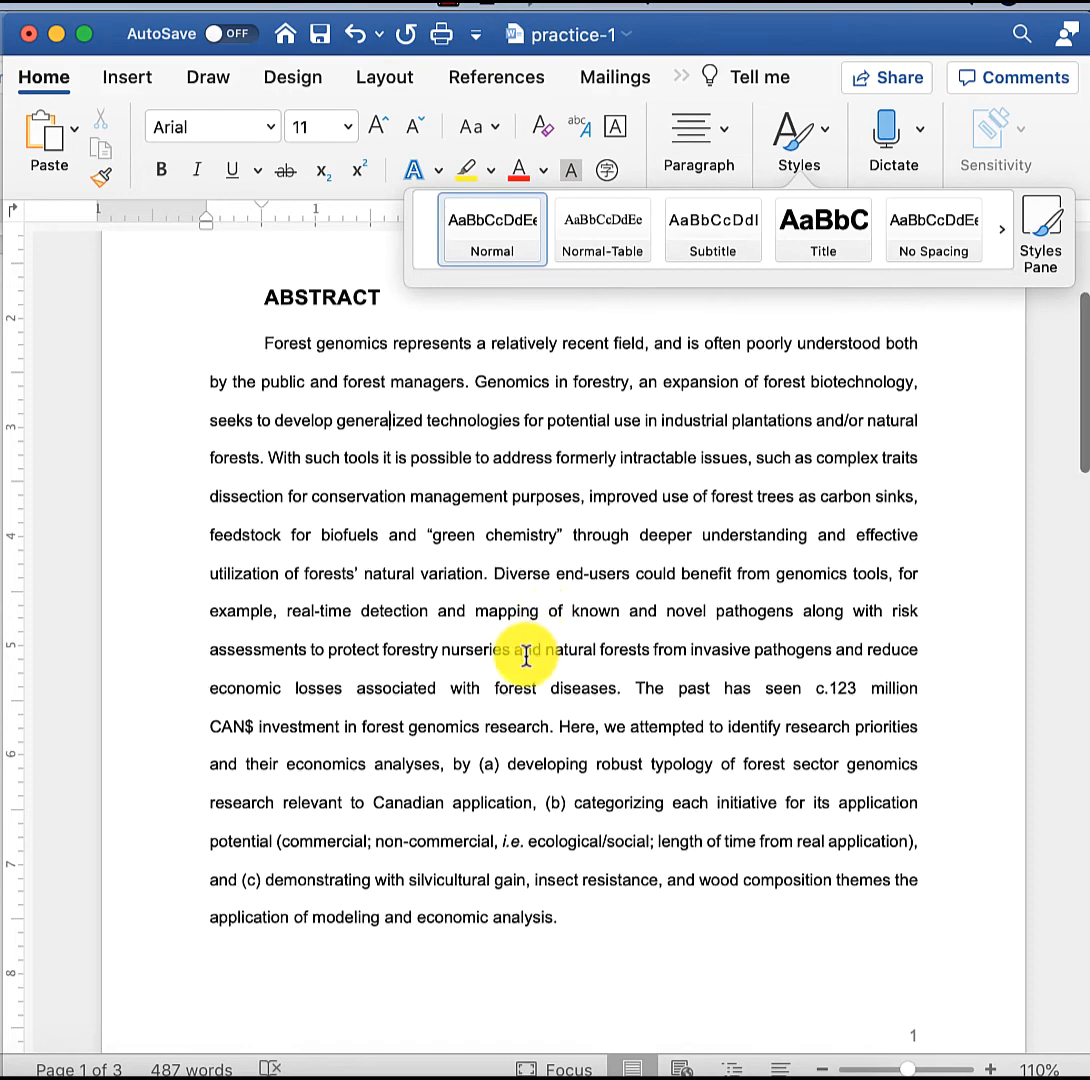
scroll(525, 645, "down", 10)
scroll(525, 655, "down", 15)
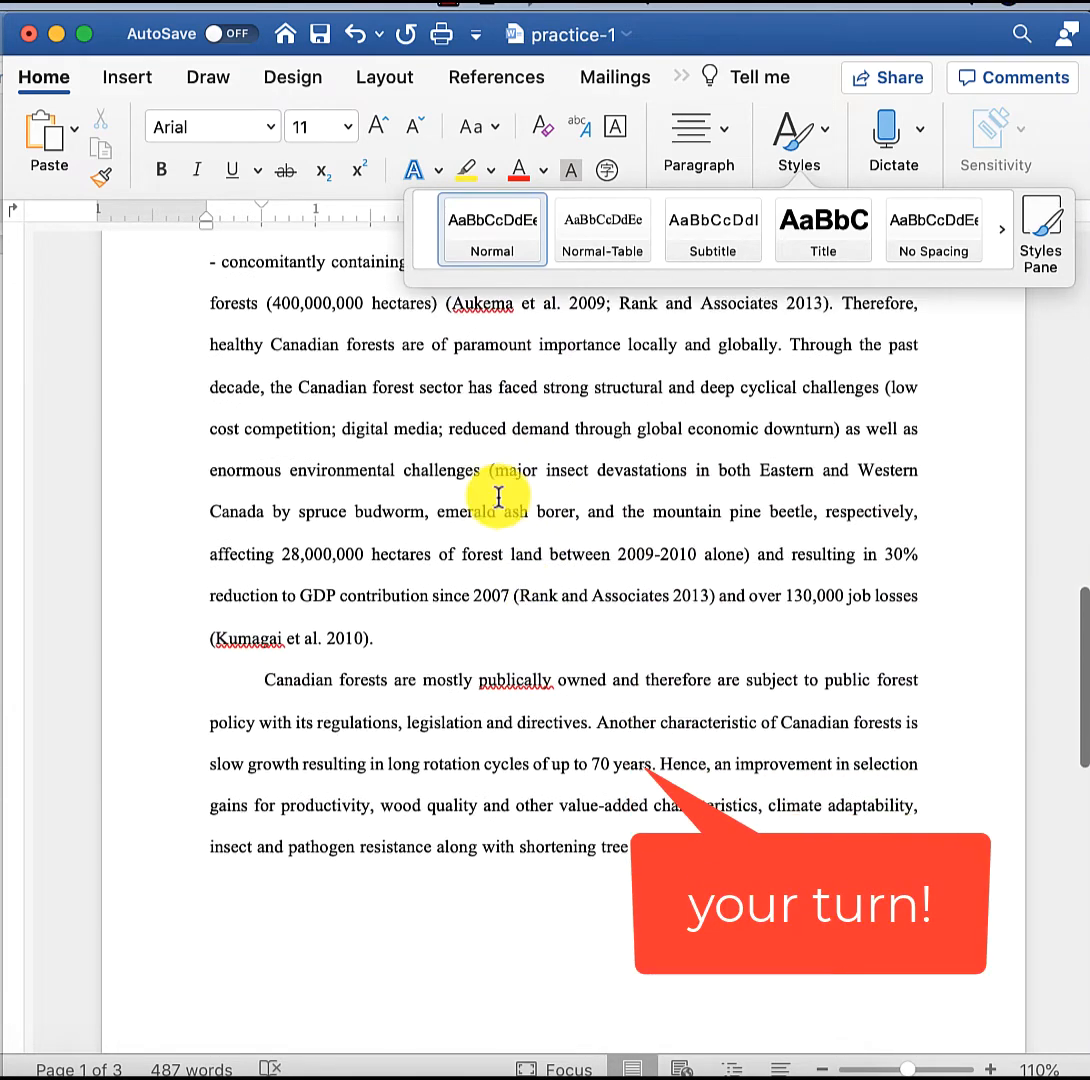
scroll(427, 635, "down", 10)
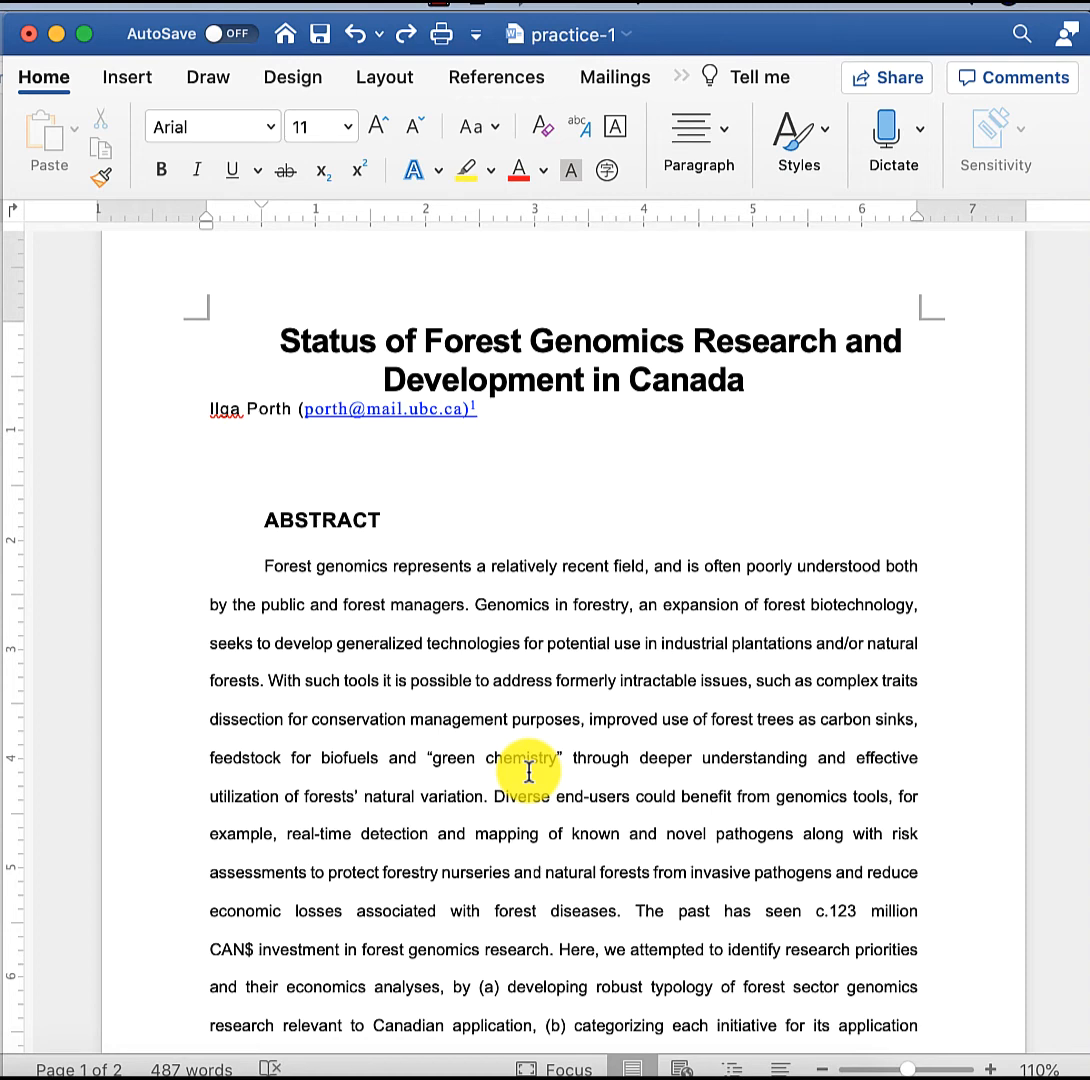
Break the end of the Abstract paragraph so that items (a), (b) and (c) each start on their own line
scroll(549, 808, "down", 5)
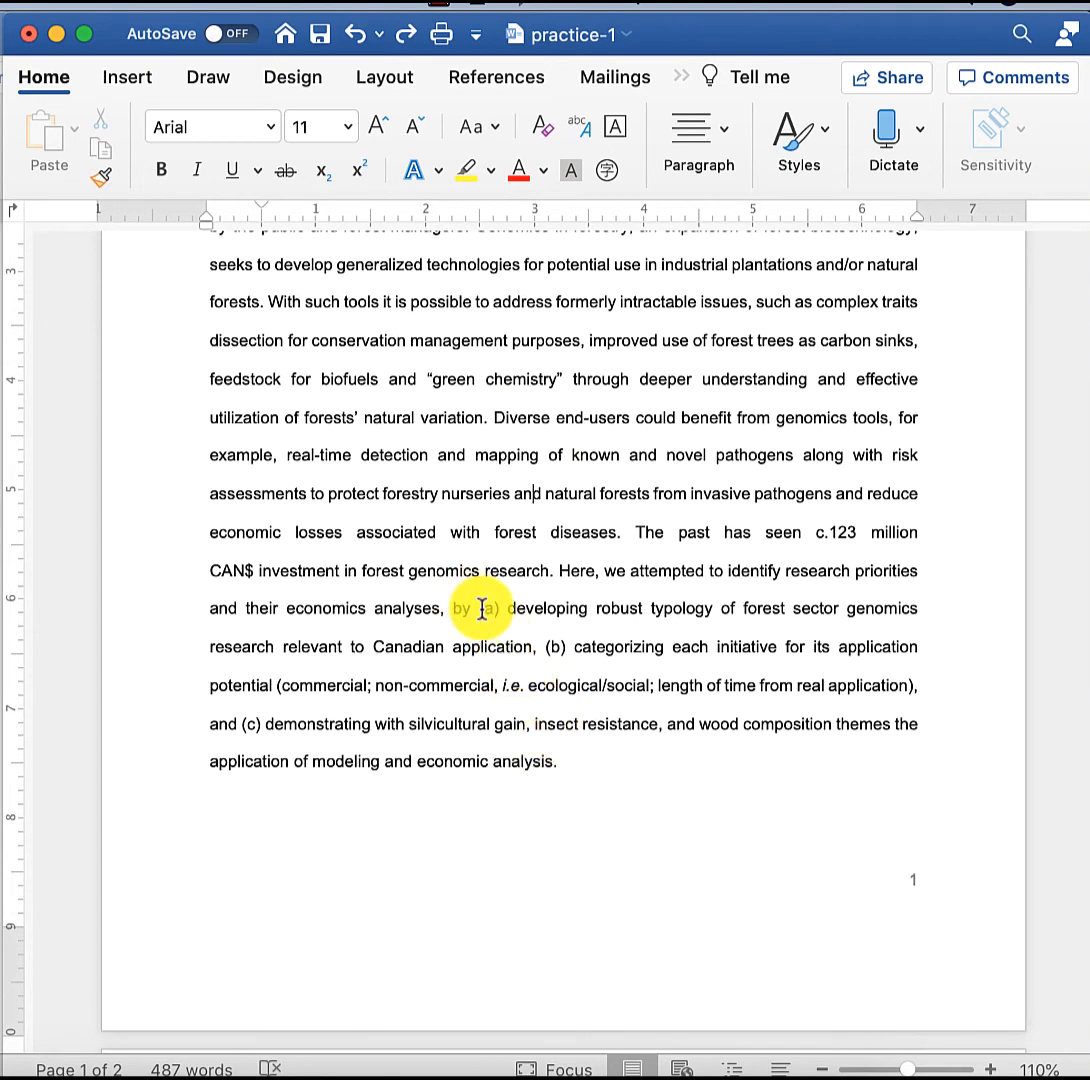
left_click_drag(479, 608, 594, 770)
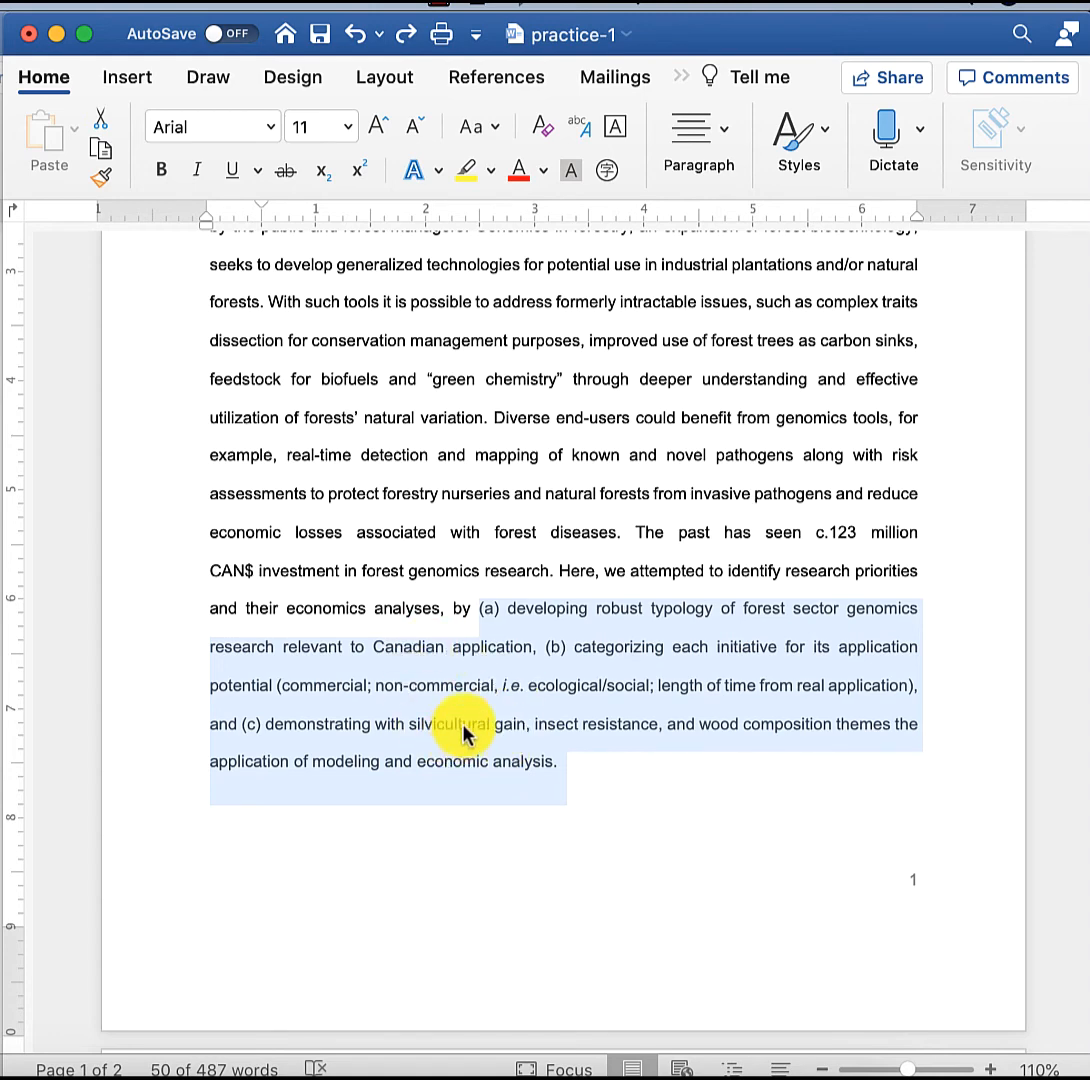
left_click(462, 722)
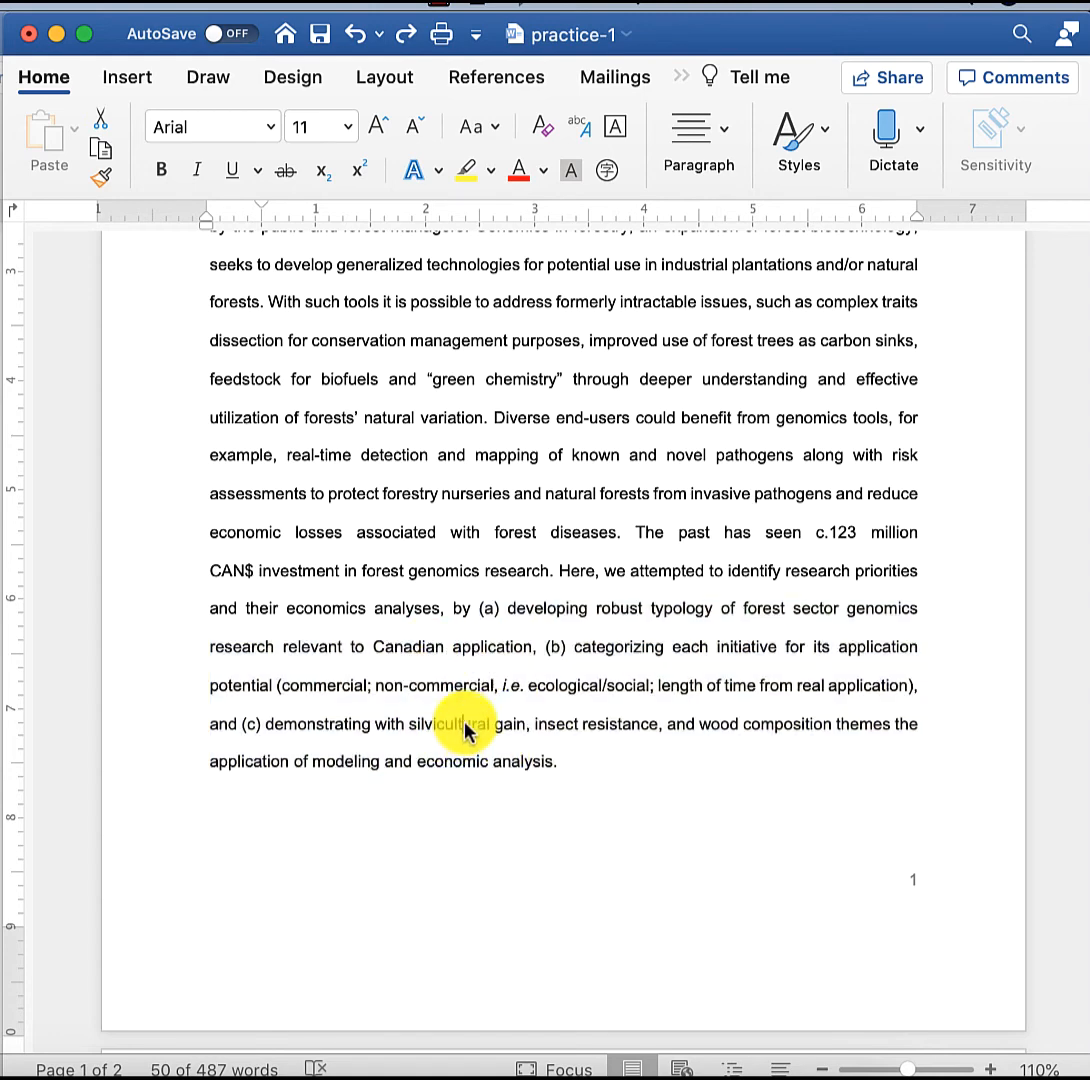
left_click(479, 608)
key("Return")
left_click(310, 701)
key("Return")
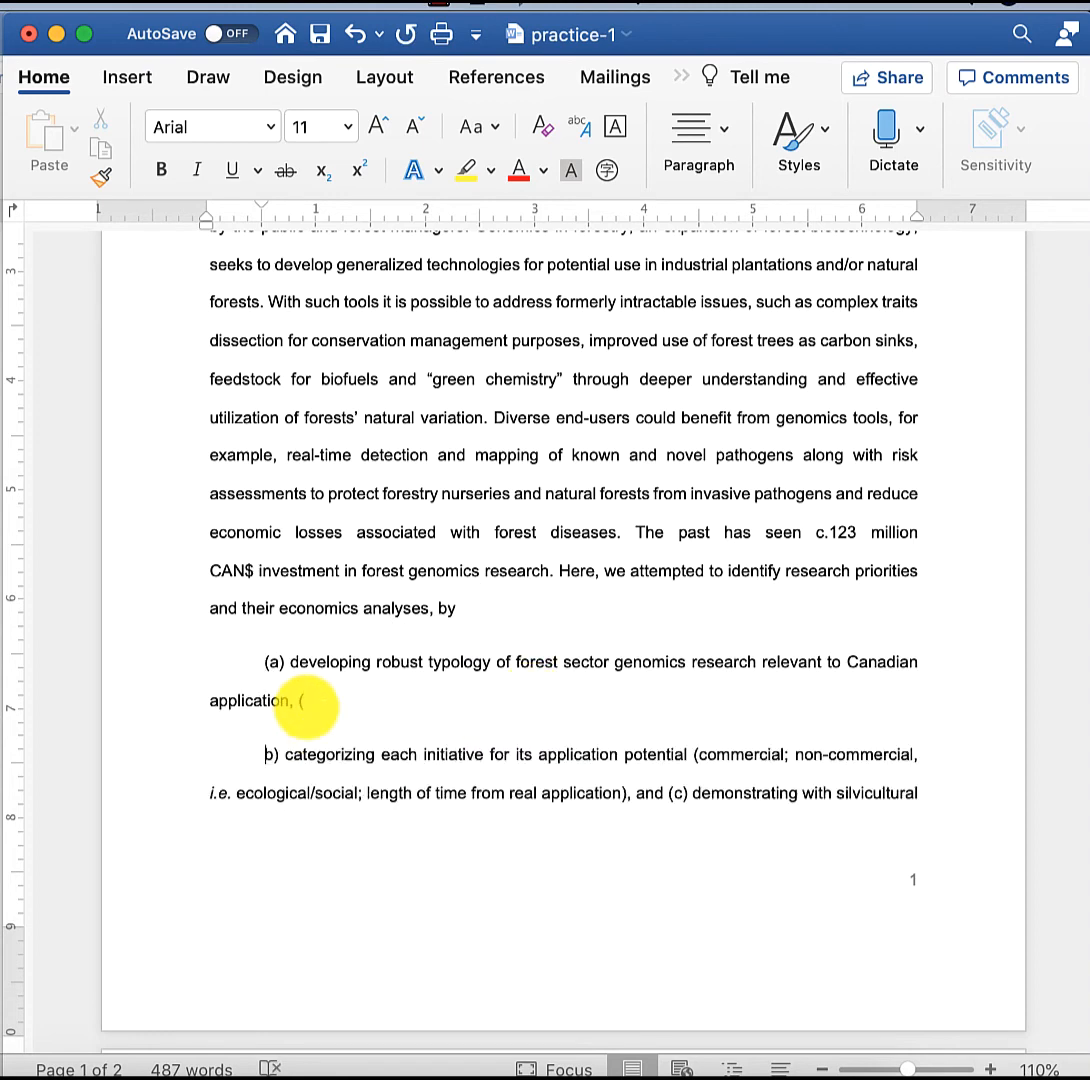
key("BackSpace")
left_click(298, 702)
key("Return")
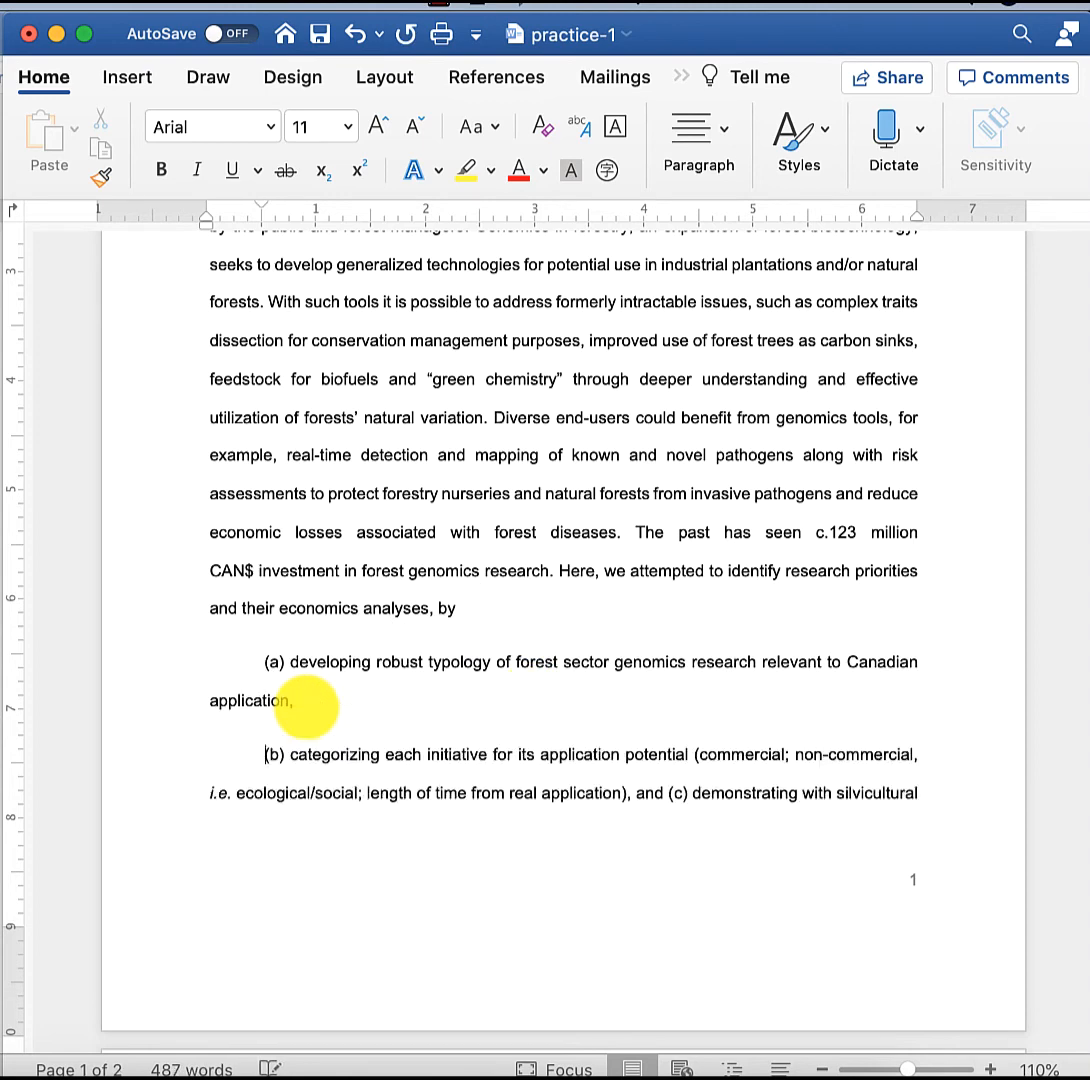
left_click(672, 794)
key("Return")
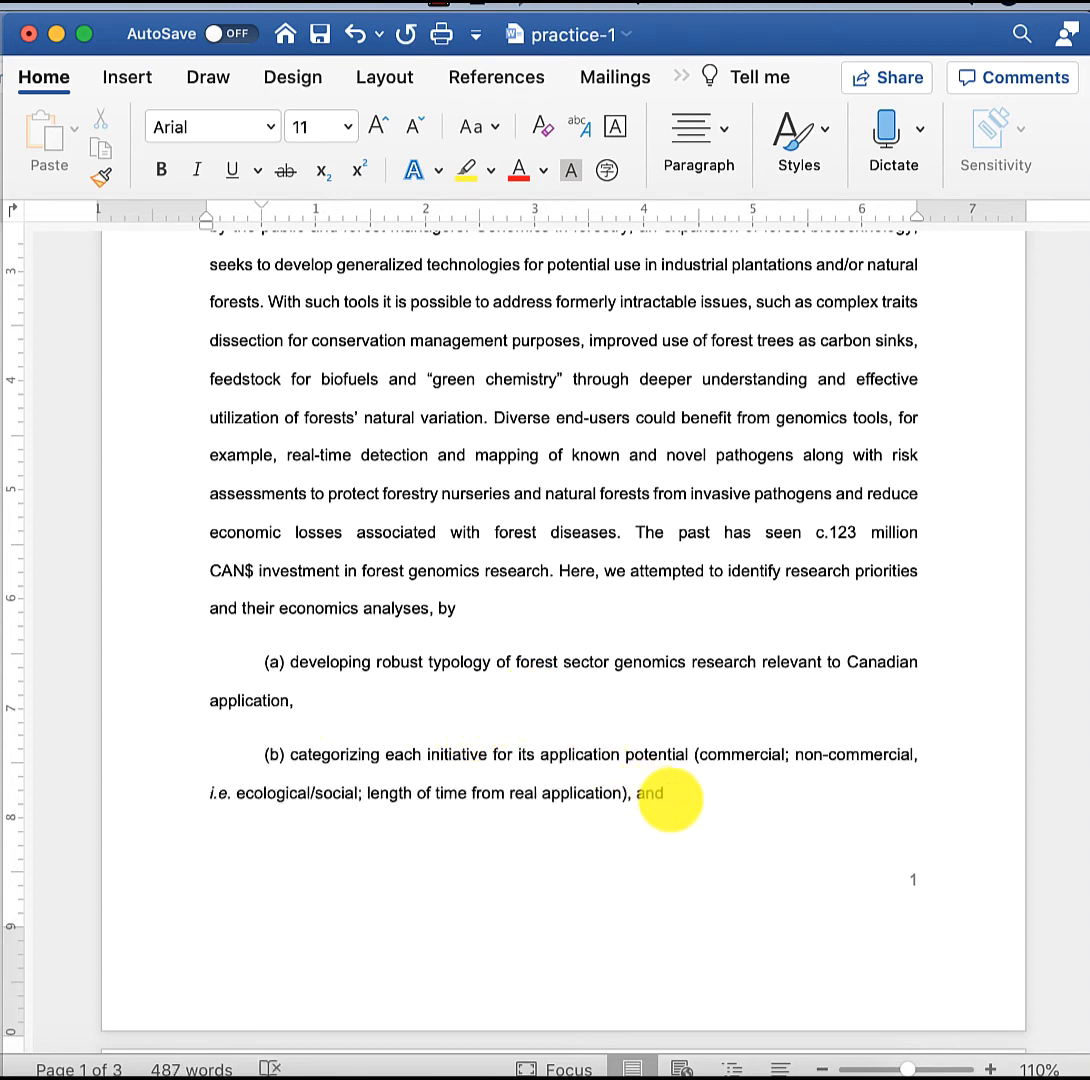
Format the three separated Abstract items as a numbered list with (a), (b), (c) labels and save the document
scroll(571, 741, "down", 2)
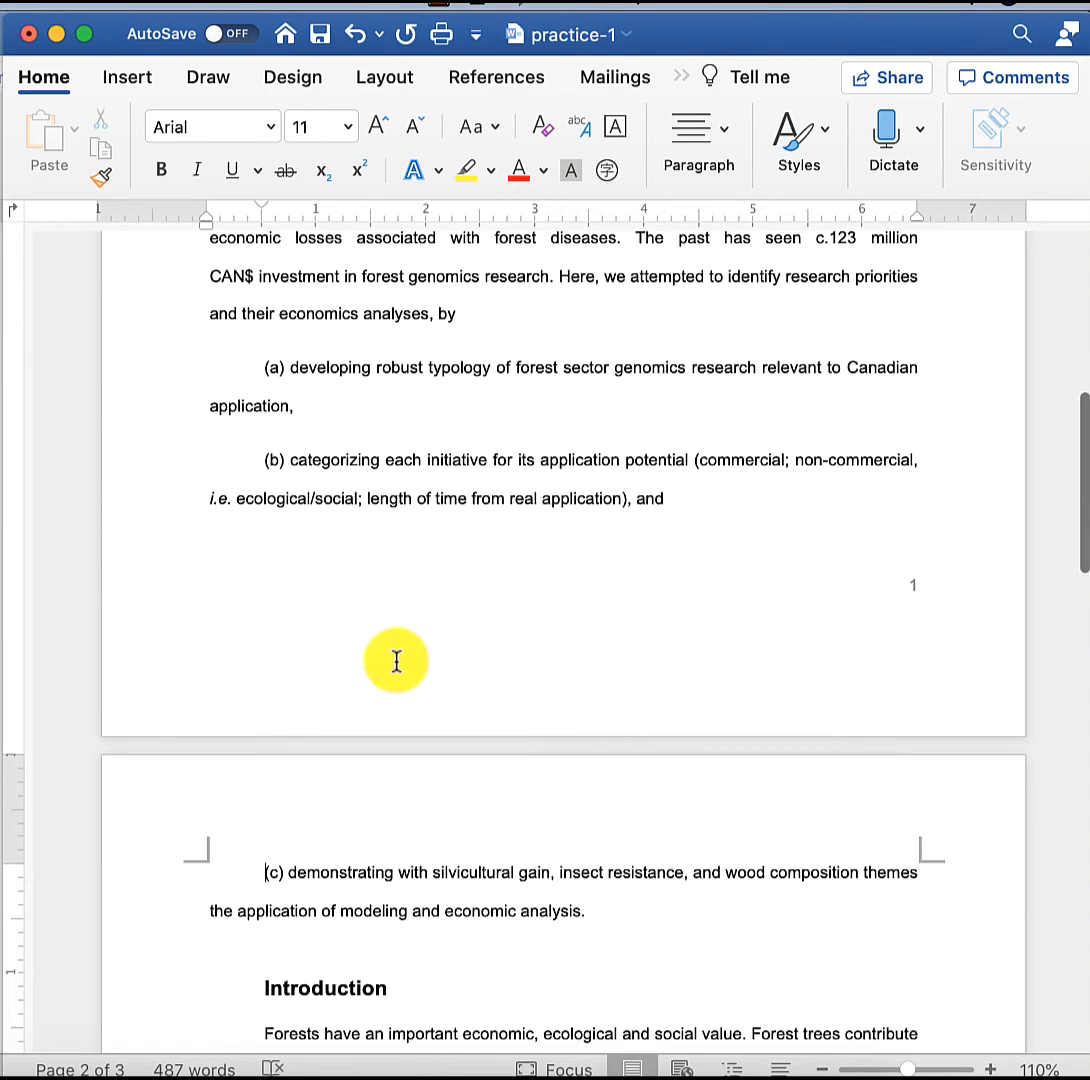
left_click_drag(268, 368, 637, 900)
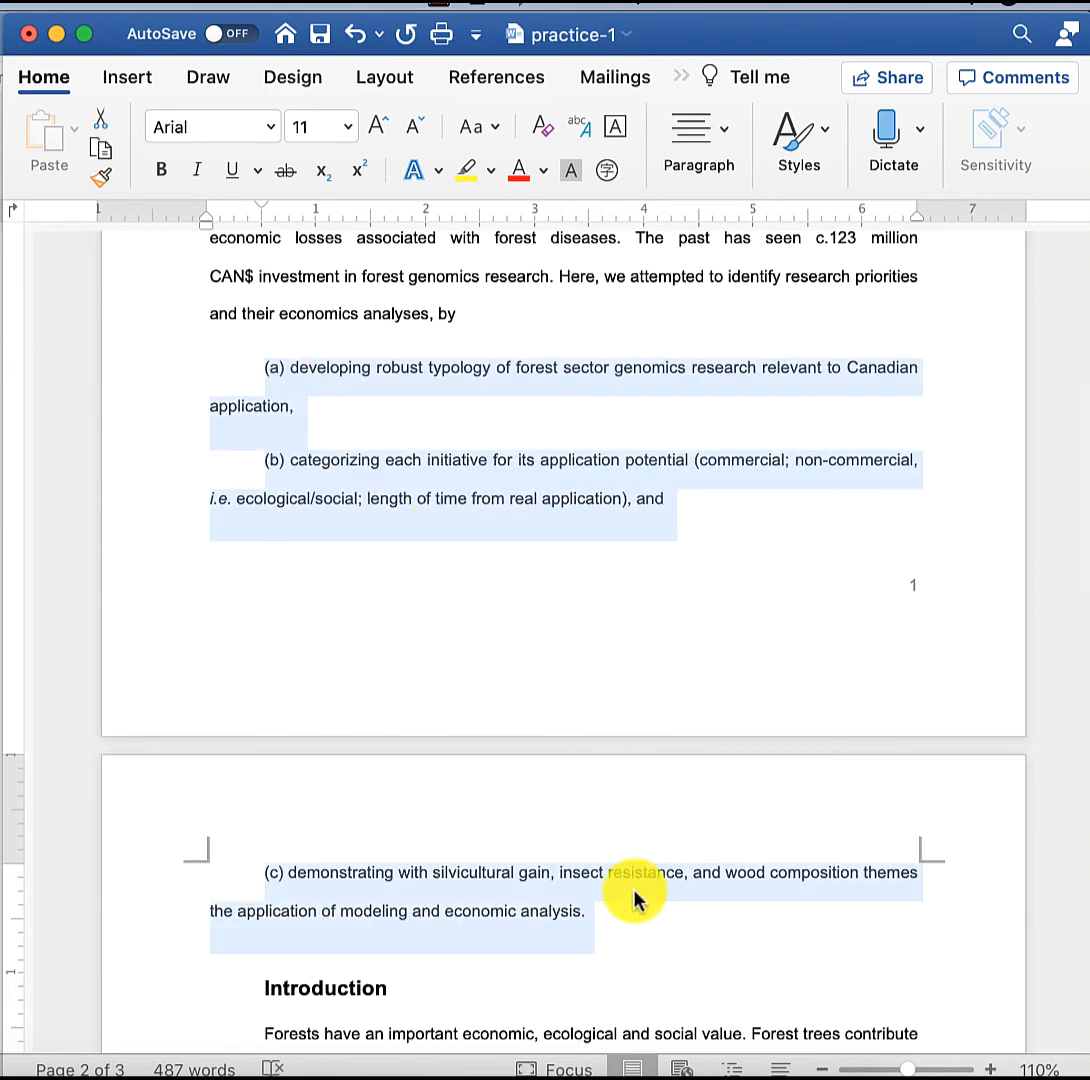
left_click(684, 158)
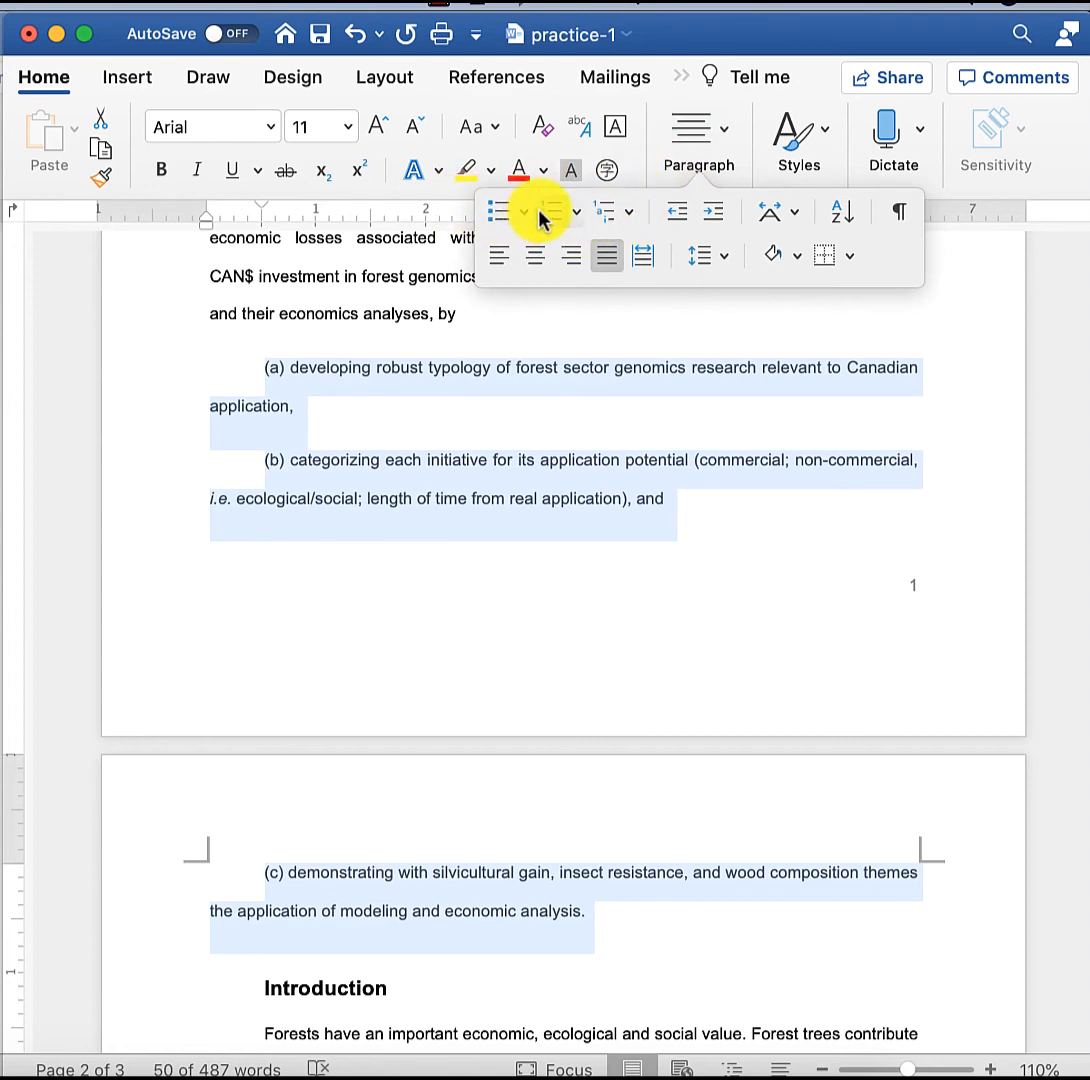
left_click(548, 211)
left_click(348, 425)
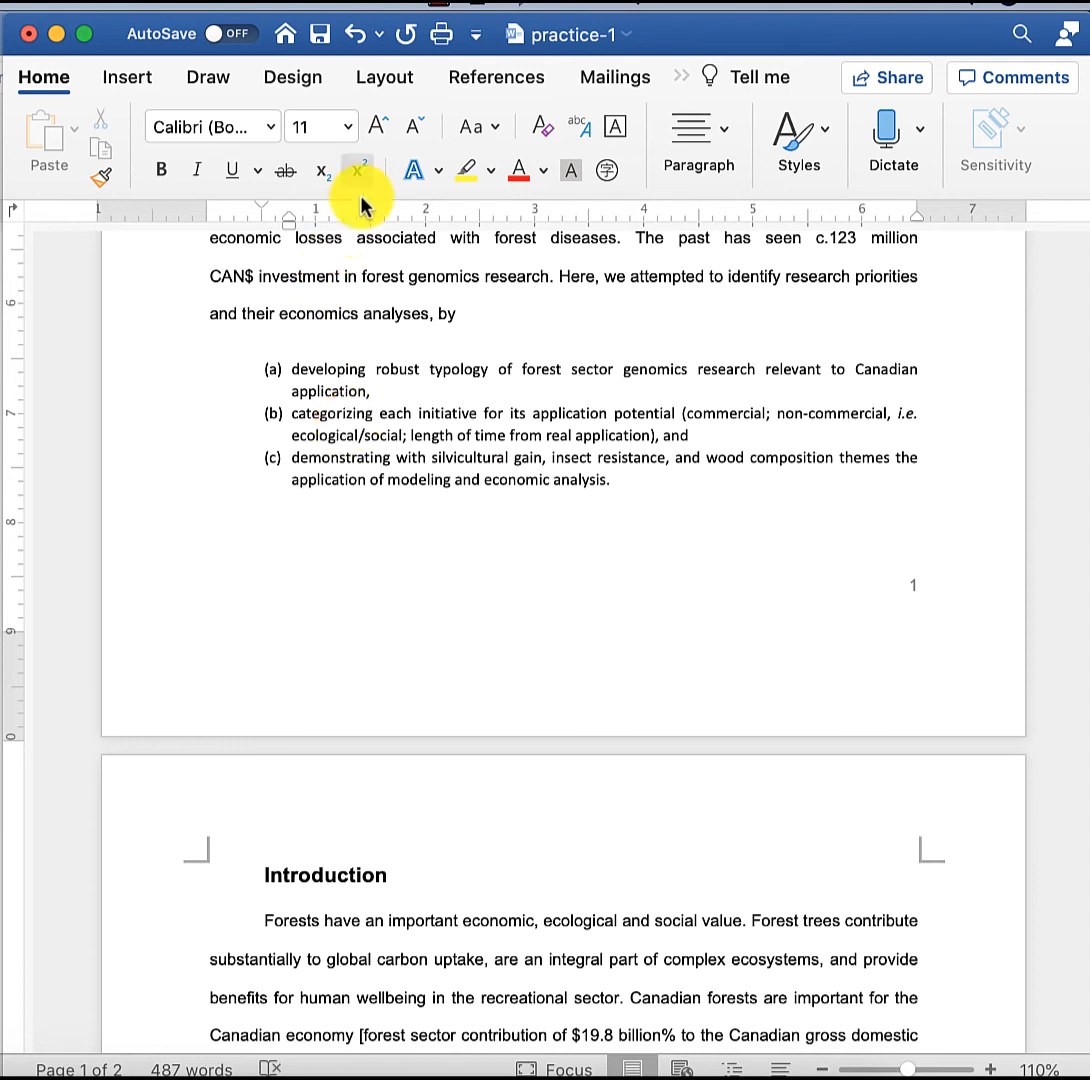
left_click(318, 34)
Check which style the Abstract's list items use and view the options available for the List Paragraph style
left_click(340, 435)
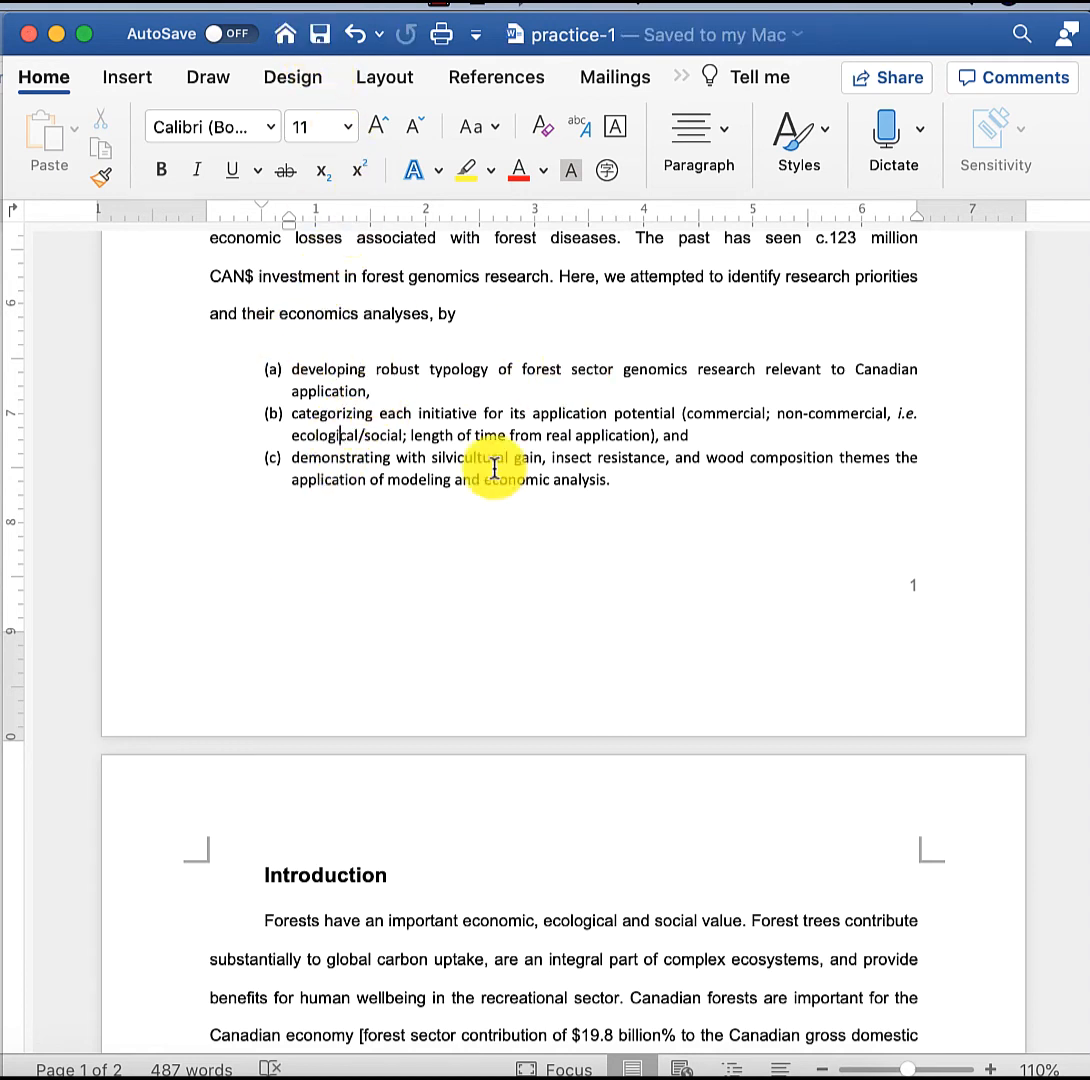
left_click(795, 145)
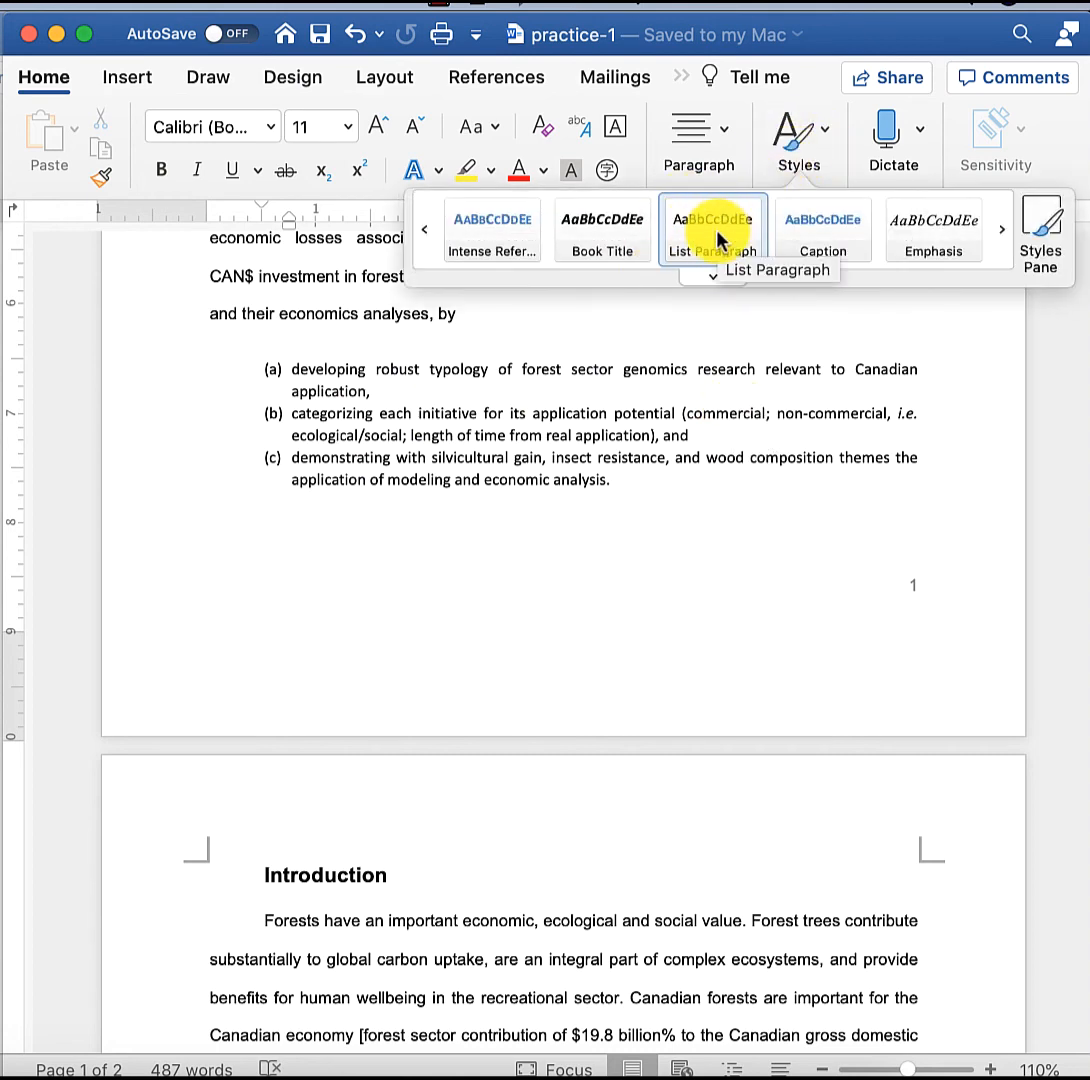
right_click(716, 240)
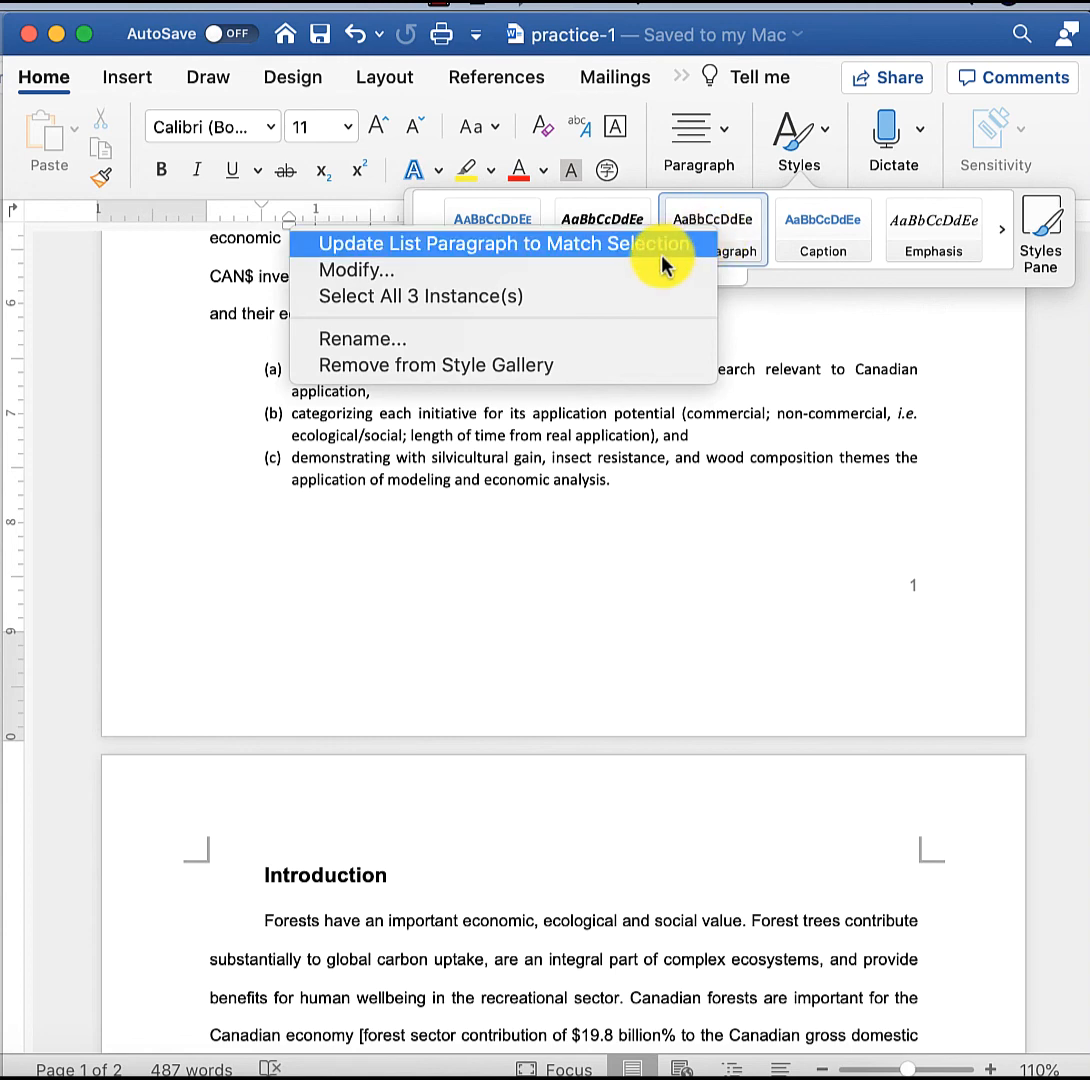
left_click(431, 487)
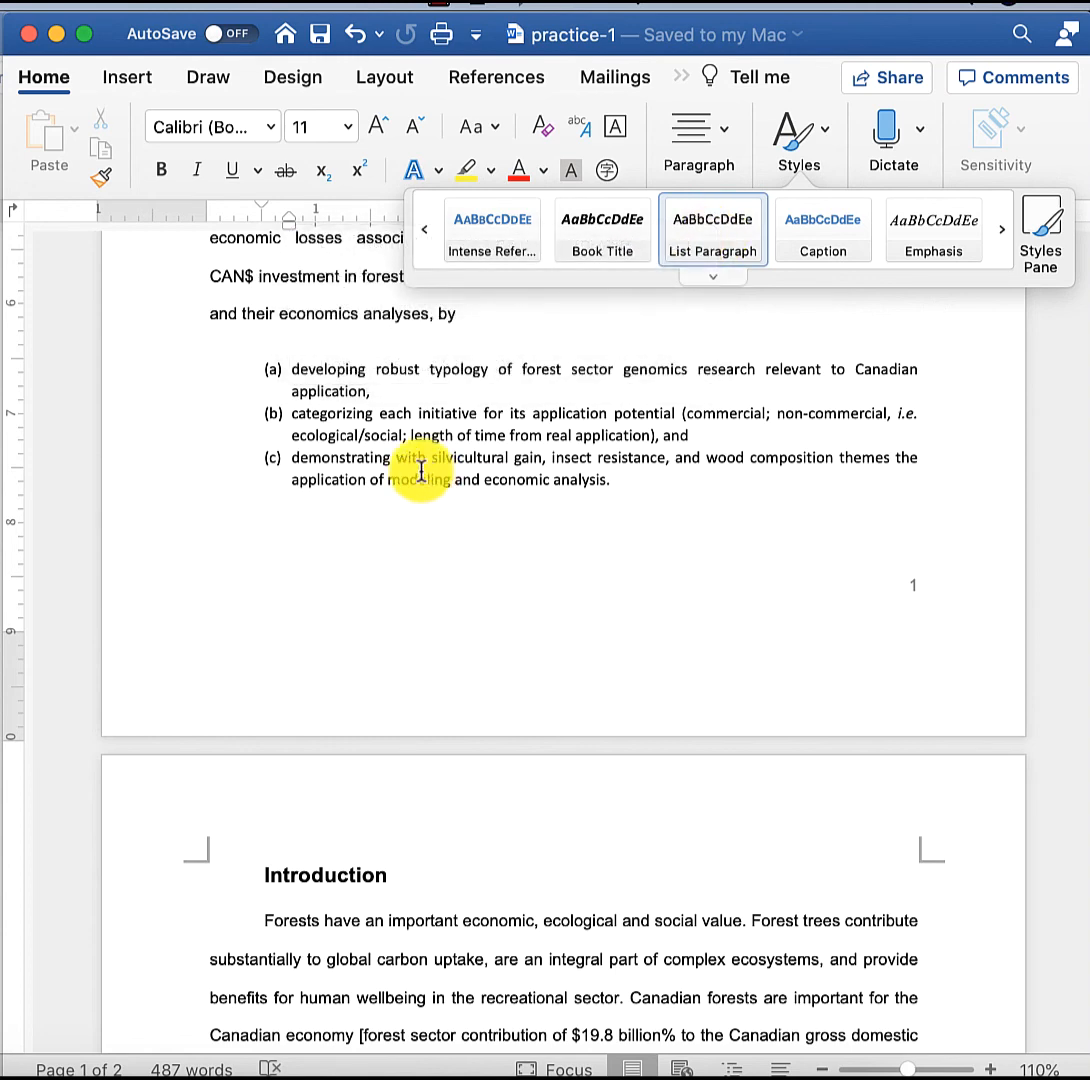
left_click(398, 456)
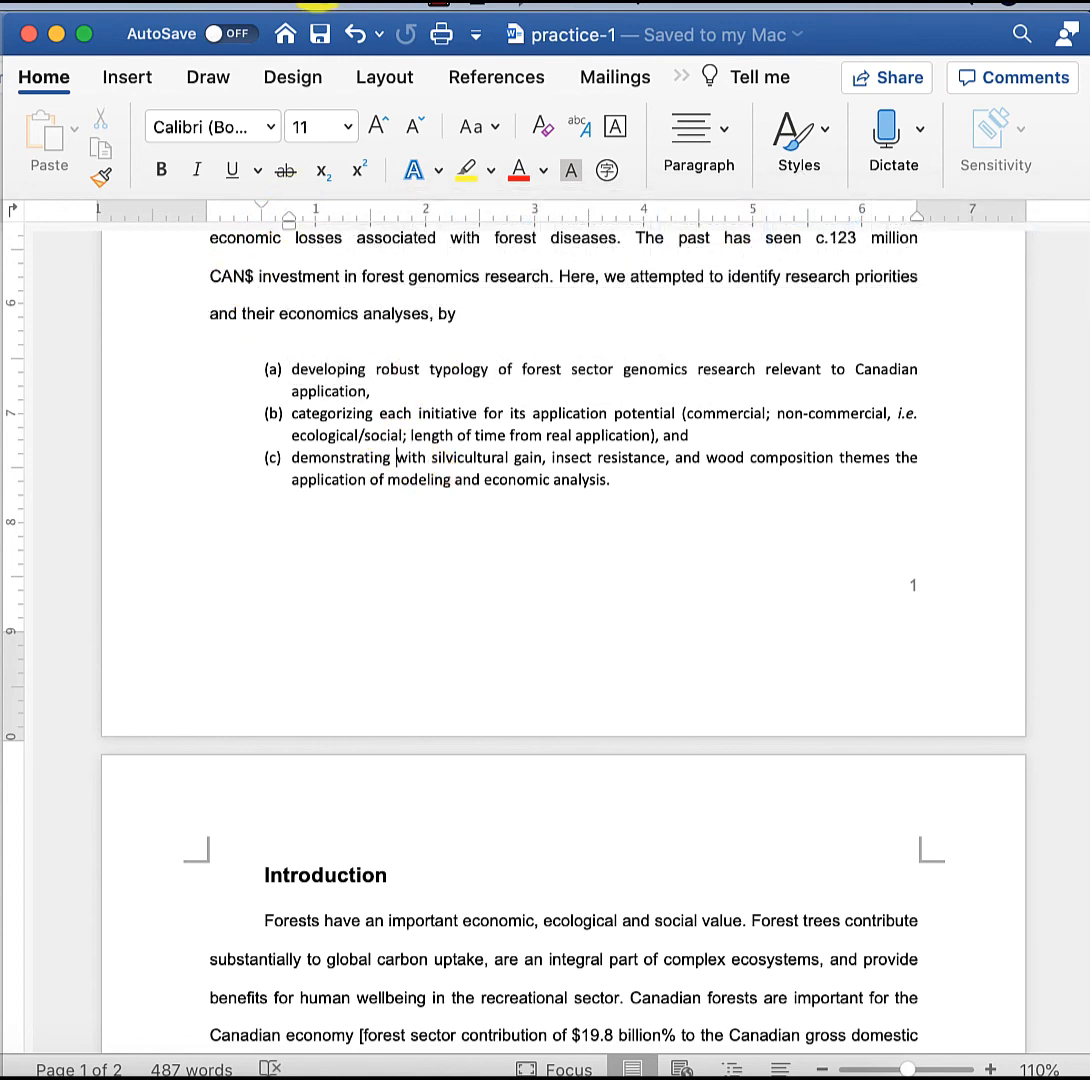